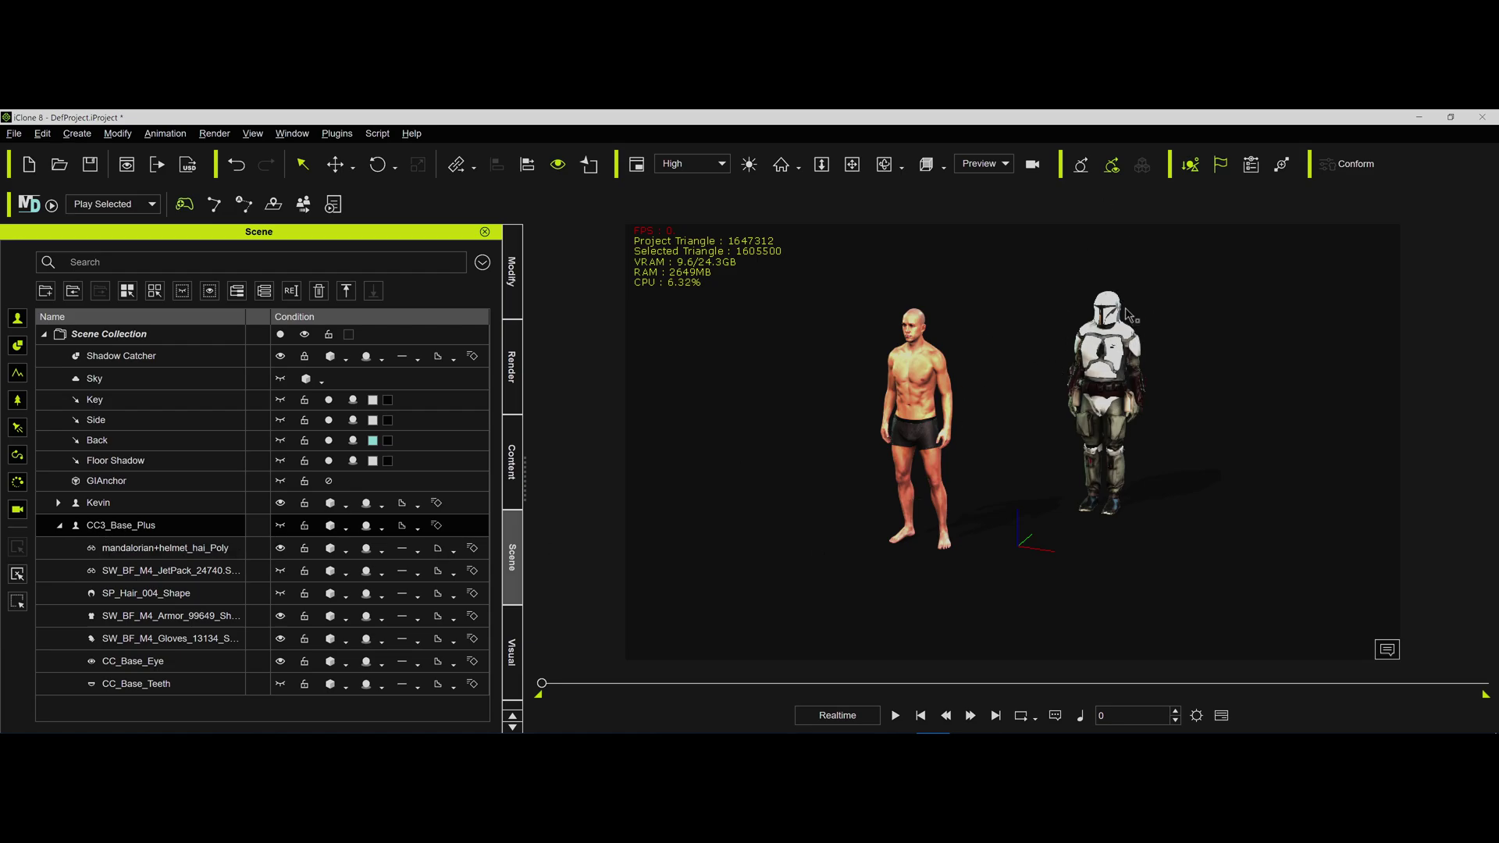
- Select the bare character Kevin and show his material list in Modify
left_click(914, 374)
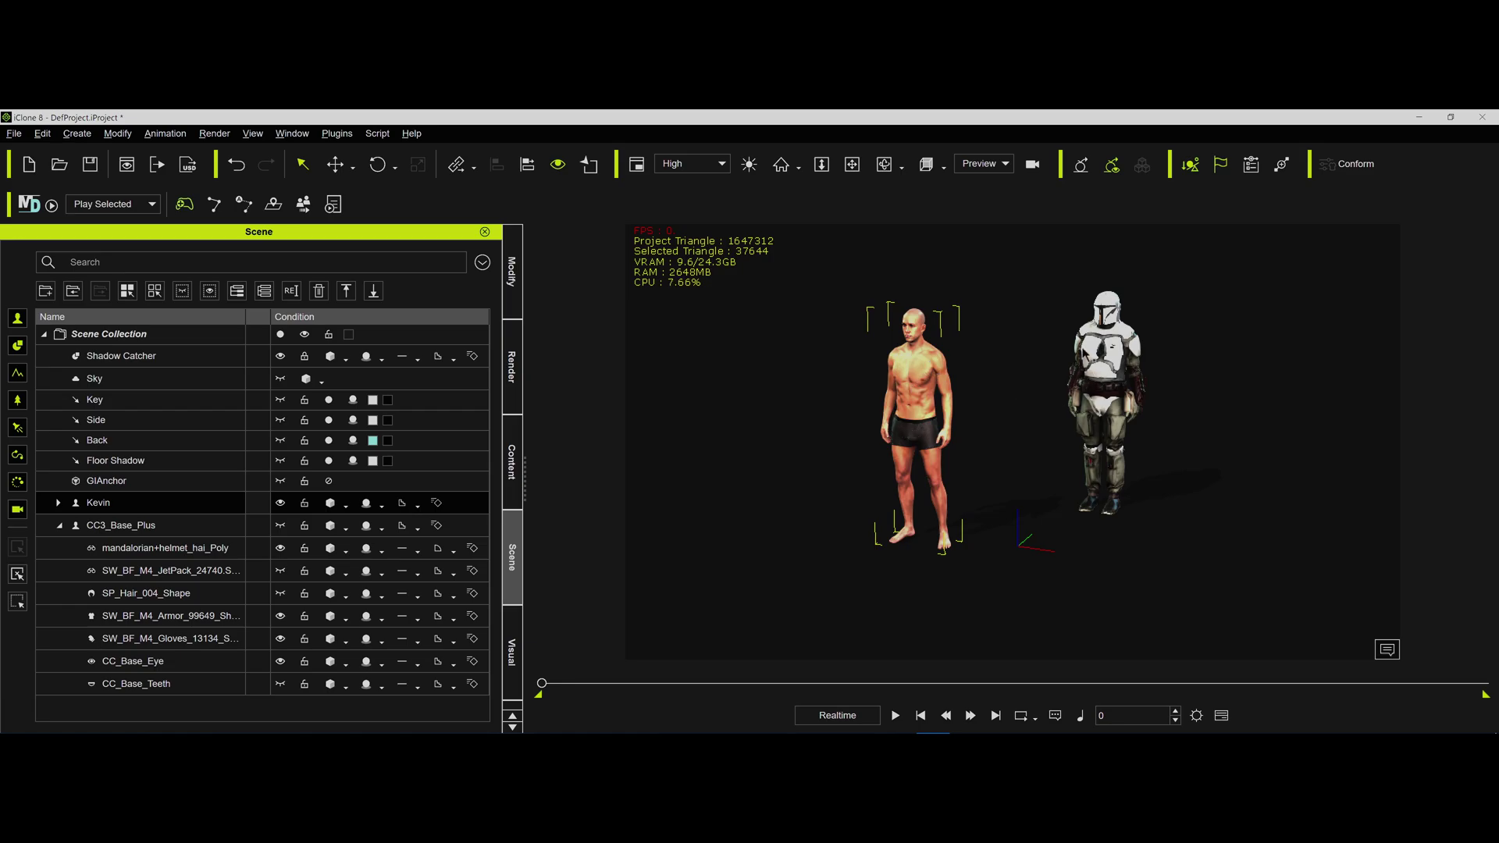
left_click(1090, 354)
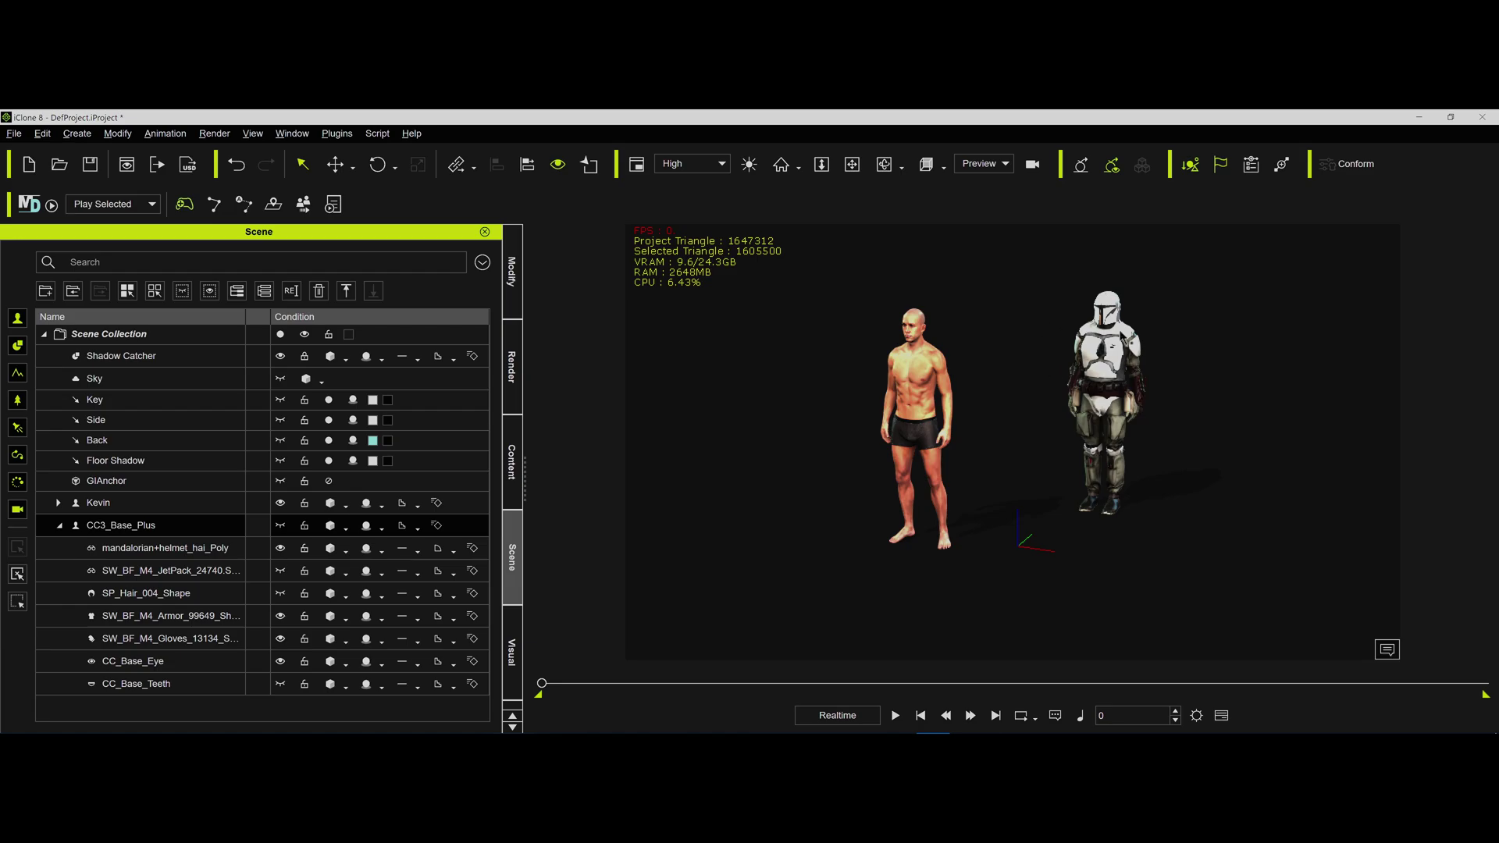
left_click(925, 369)
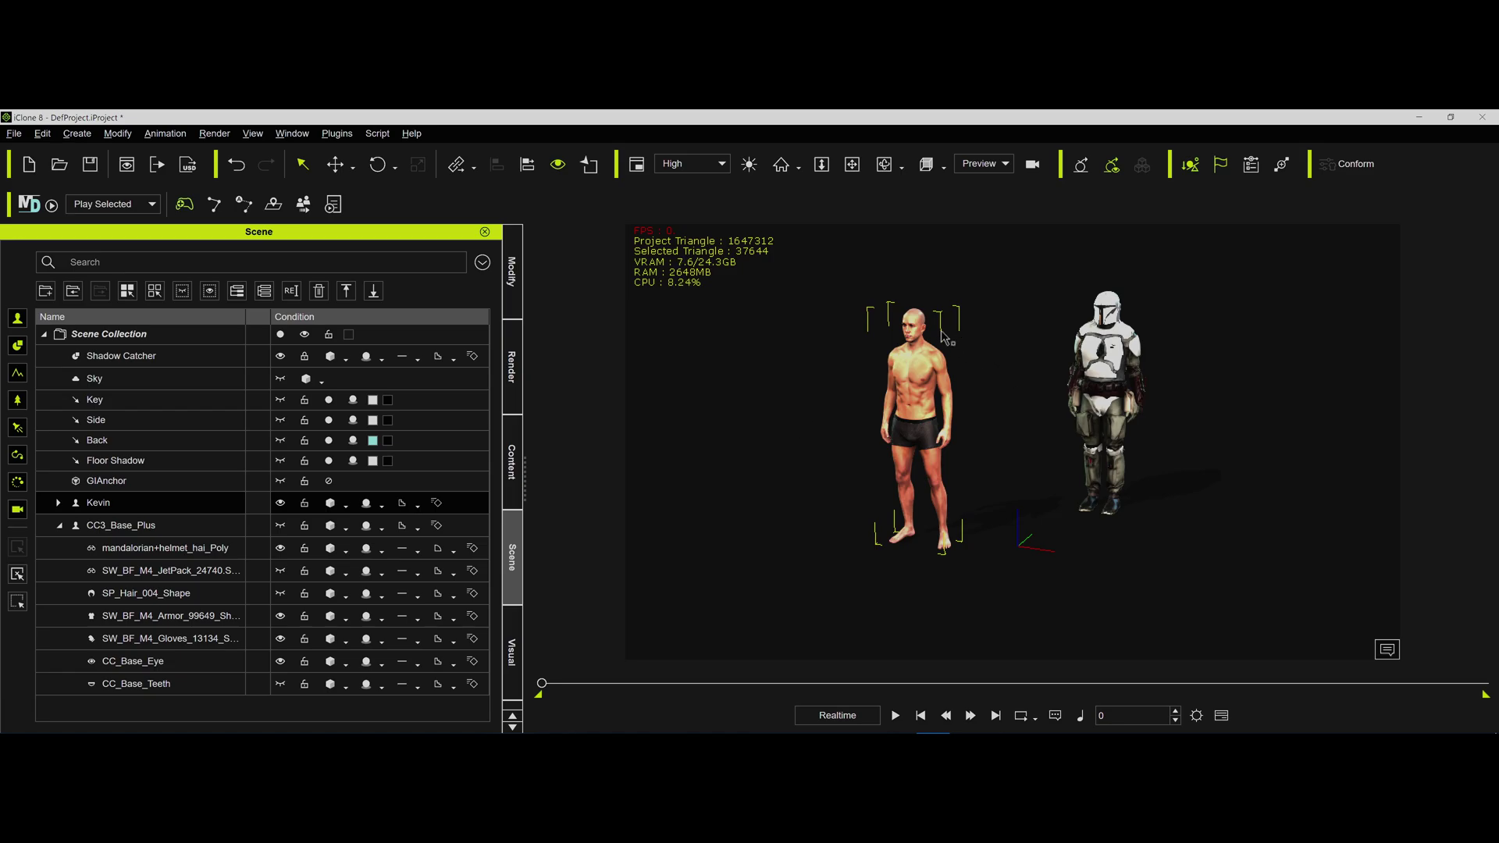
left_click(518, 297)
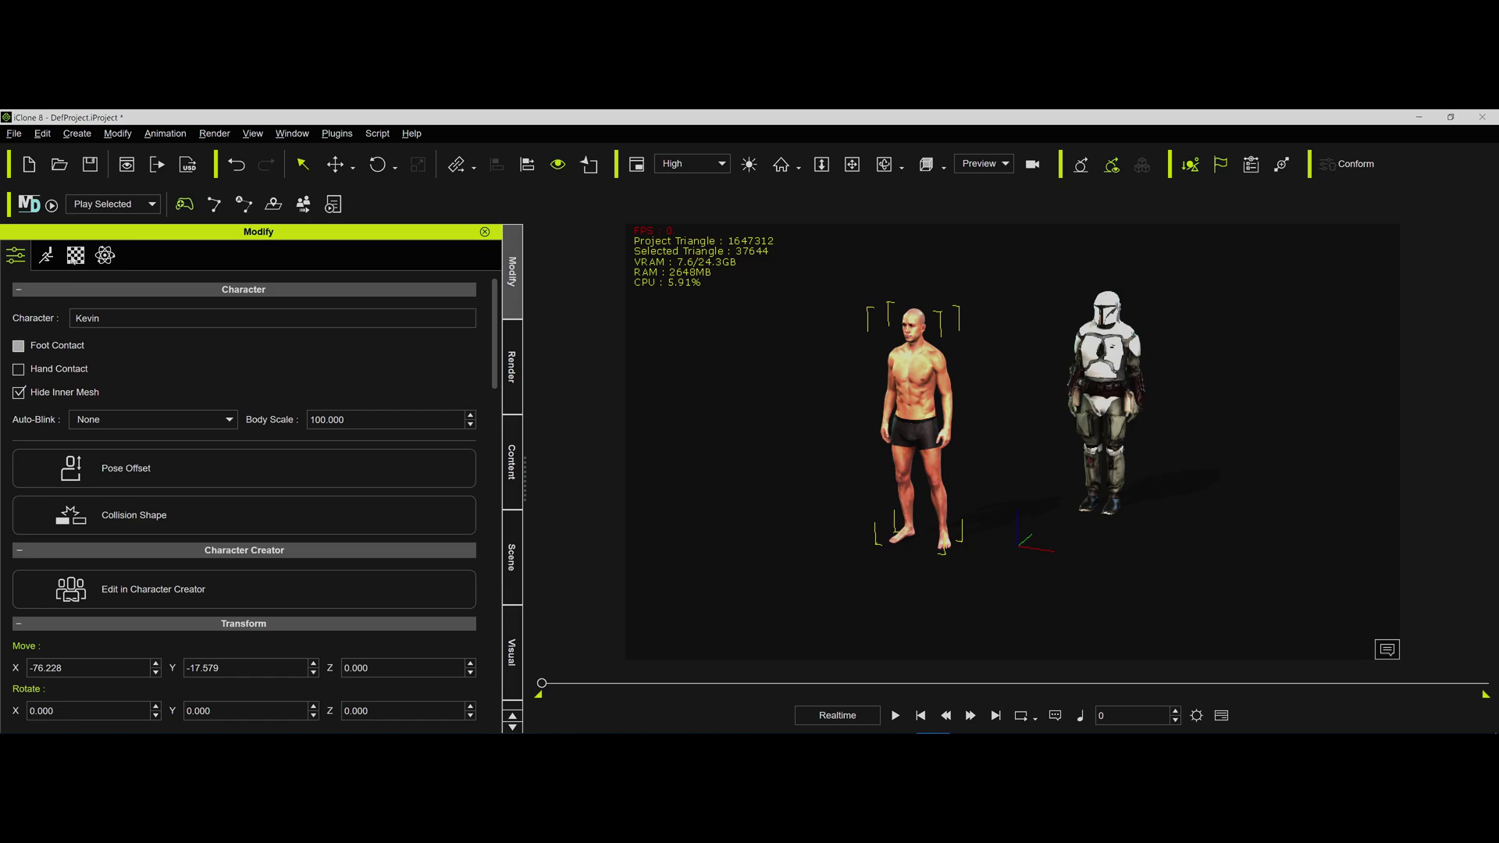
left_click(76, 255)
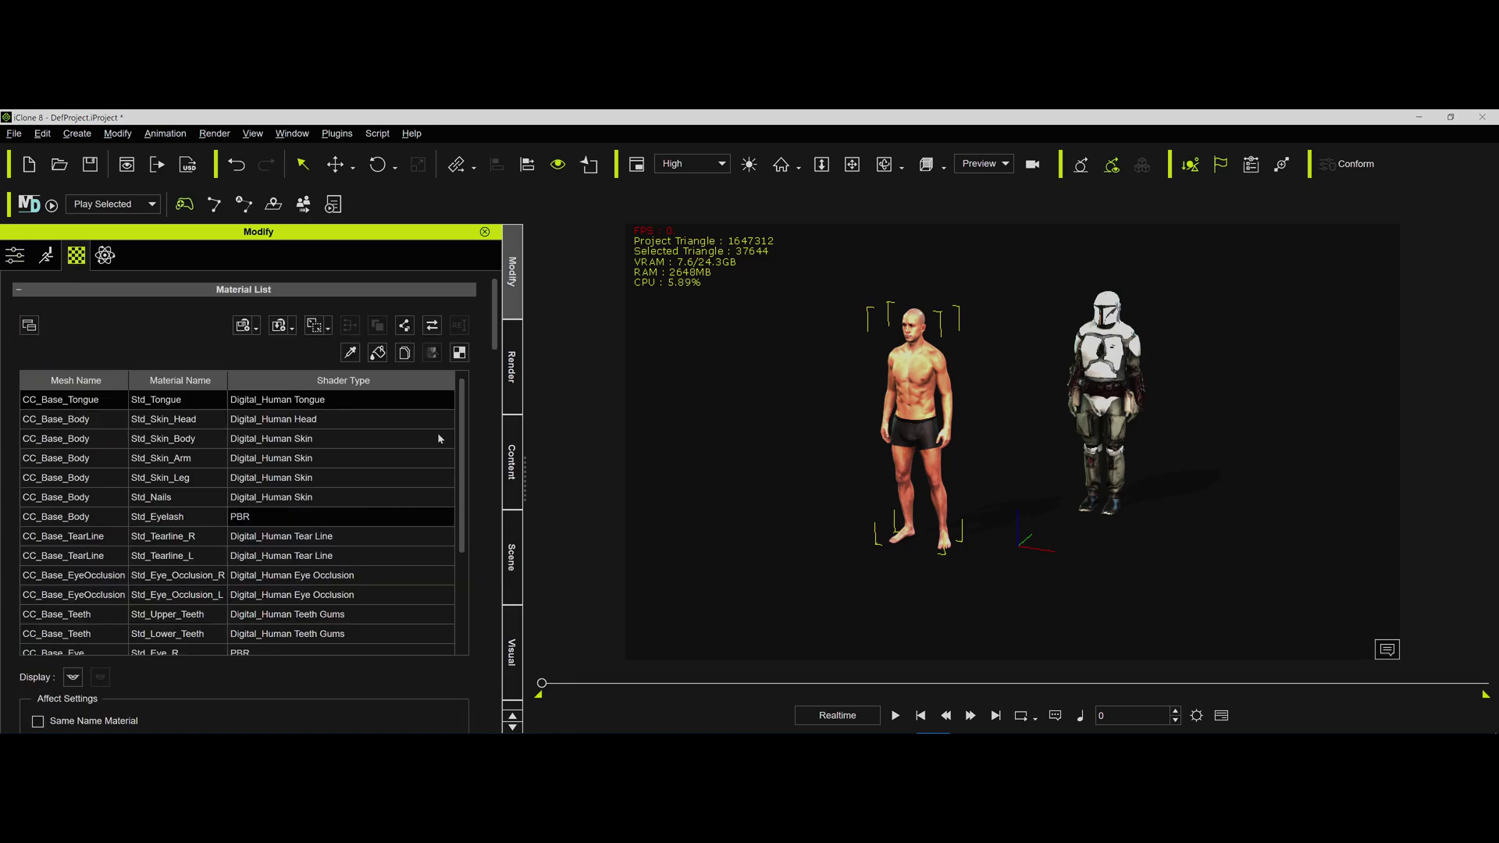
- Switch the Std_Skin_Body material to the PBR shader and set its opacity to 0
left_click(192, 441)
scroll(496, 383, "down", 5)
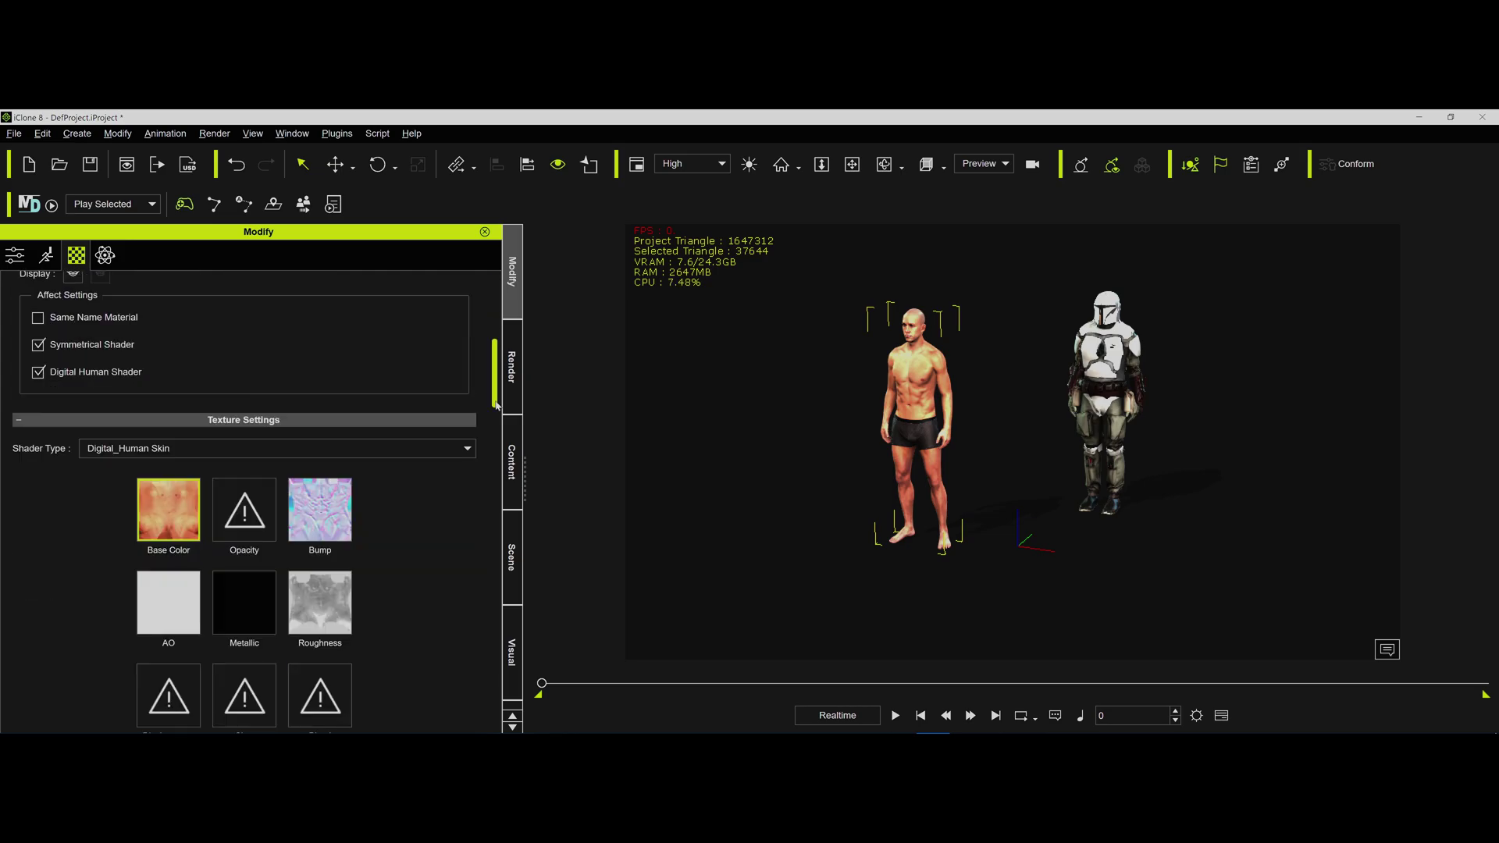
scroll(496, 405, "down", 1)
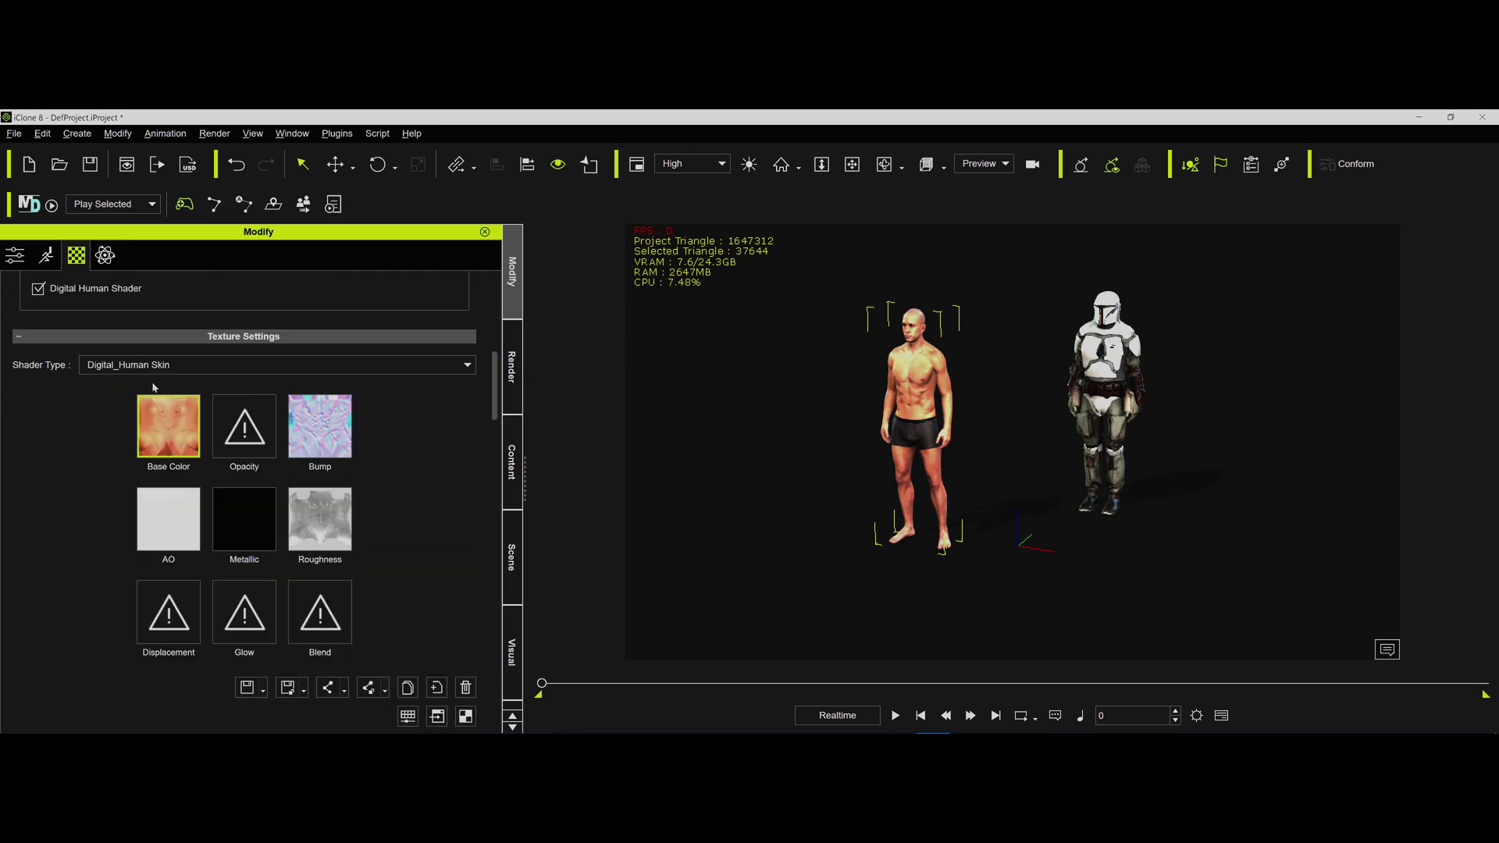
left_click(297, 366)
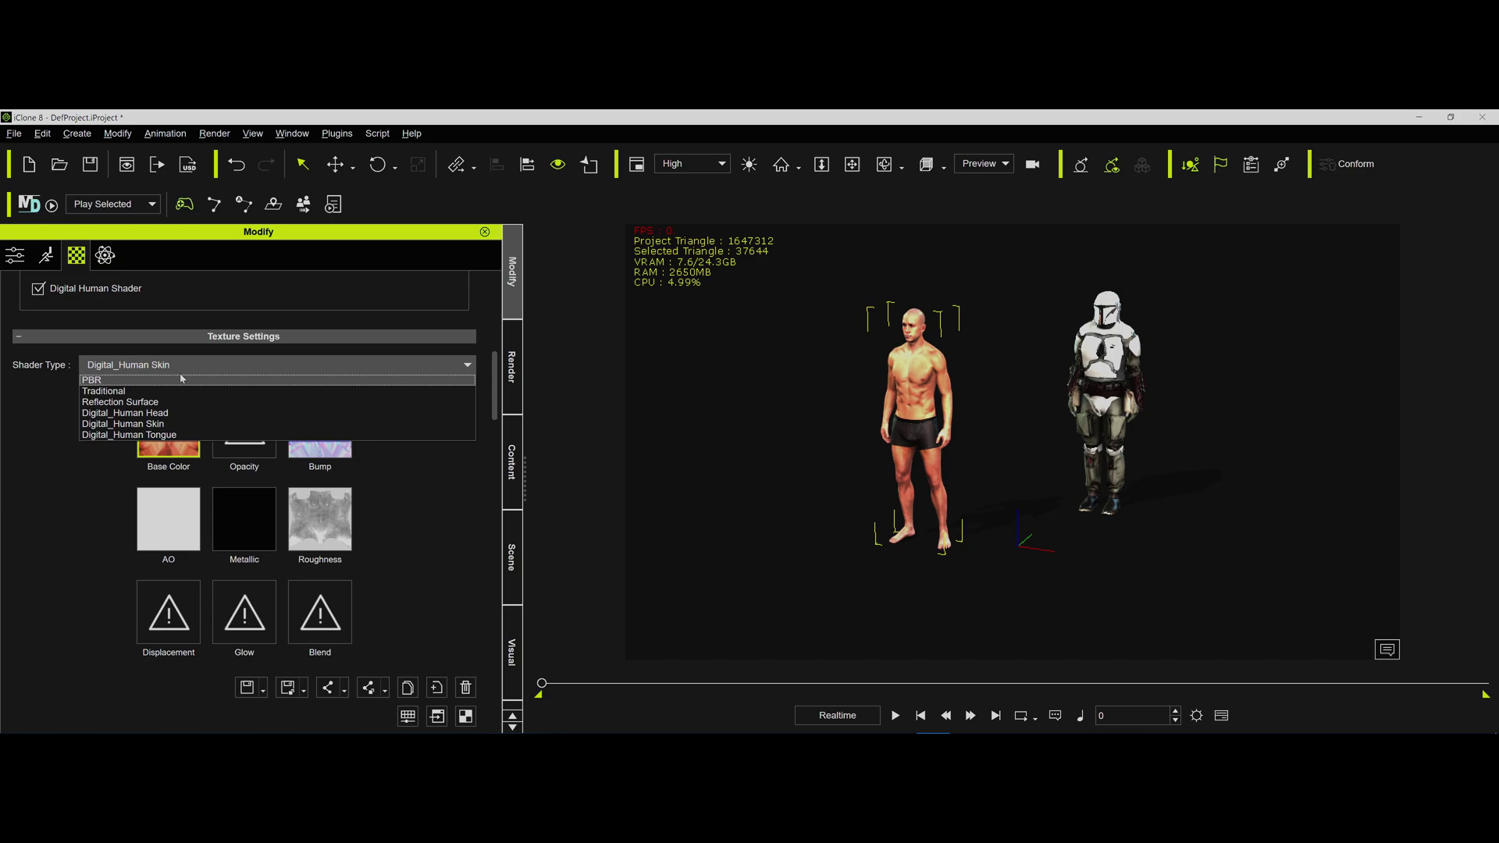
left_click(349, 423)
left_click(243, 365)
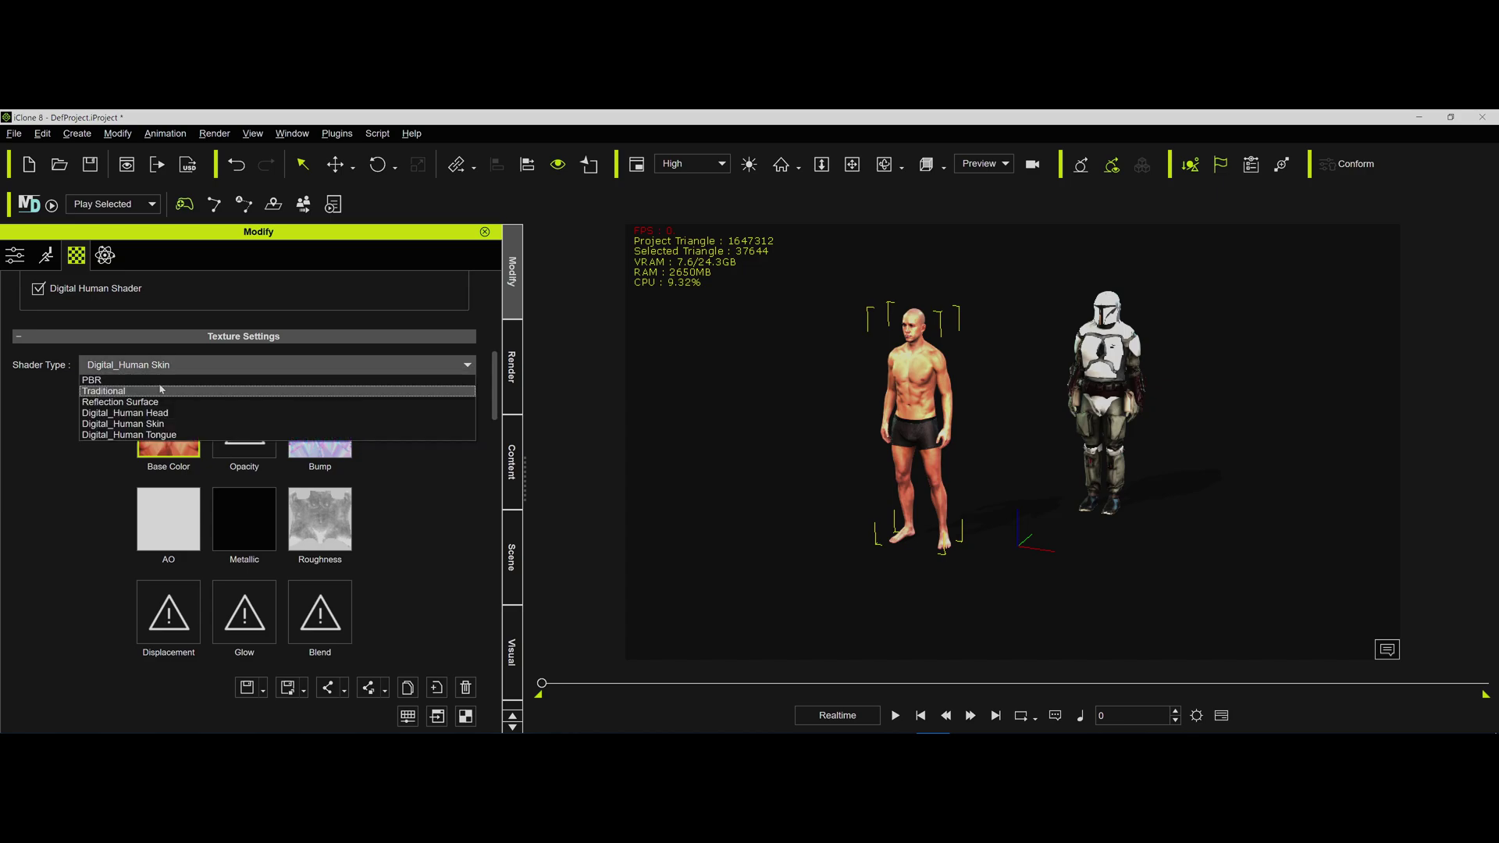
left_click(153, 380)
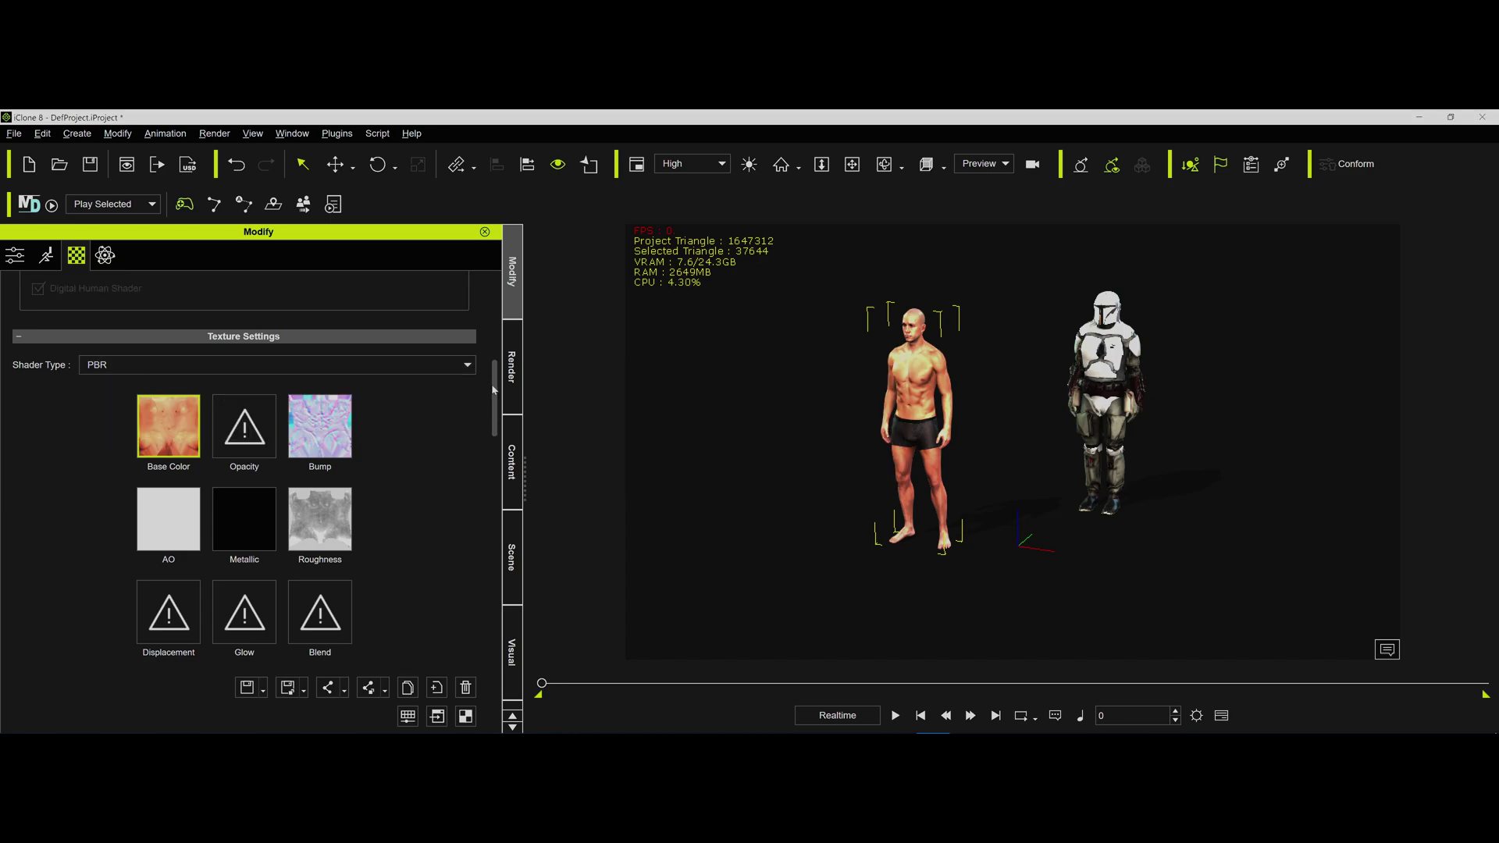
left_click_drag(493, 390, 492, 526)
left_click_drag(417, 466, 2, 480)
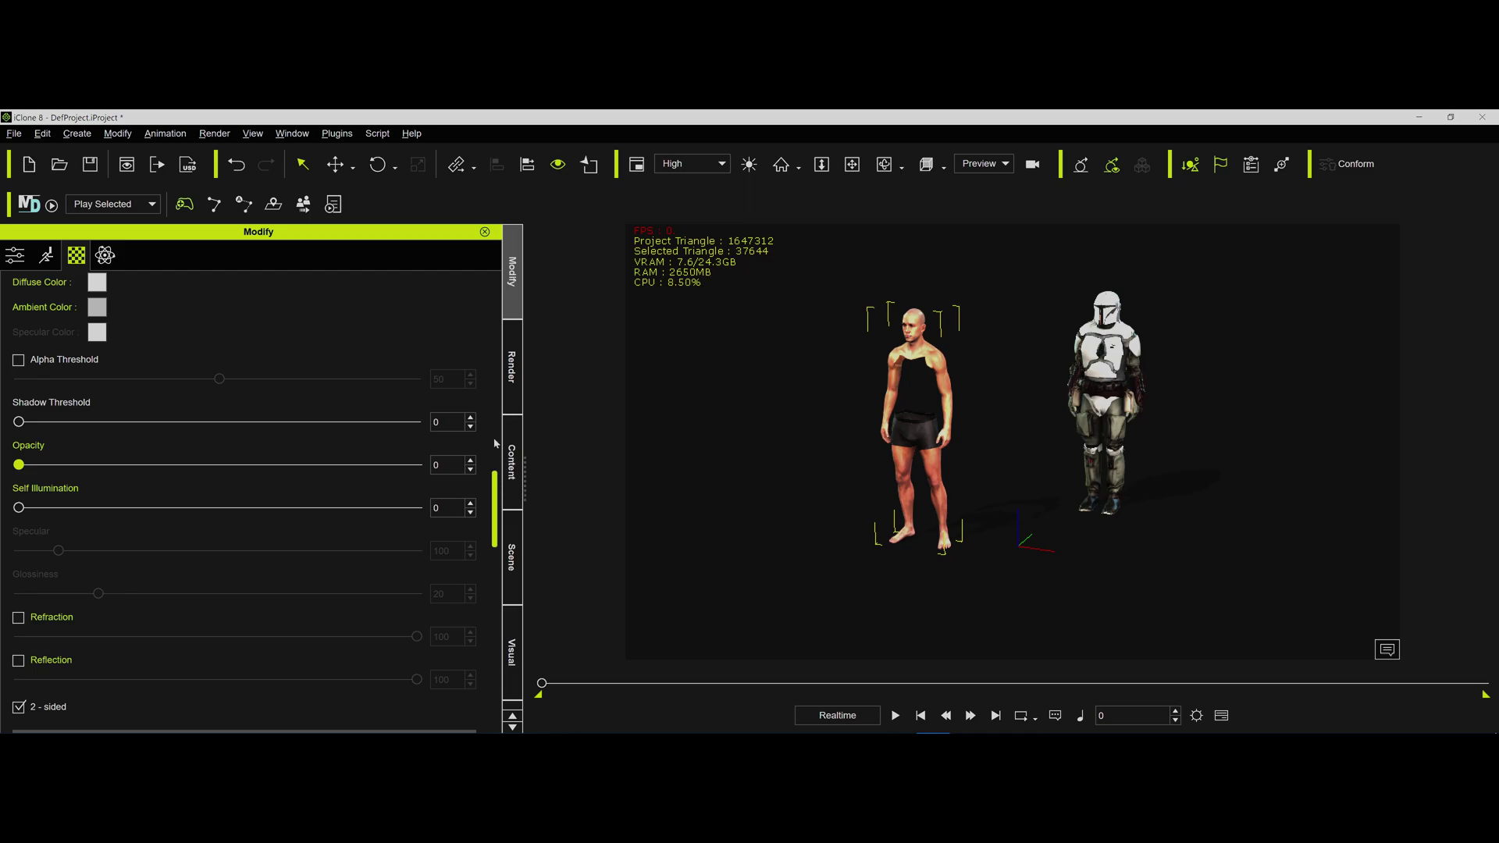
- Set the Std_Skin_Arm material to the Traditional shader and drag its opacity to near 0
scroll(494, 443, "up", 15)
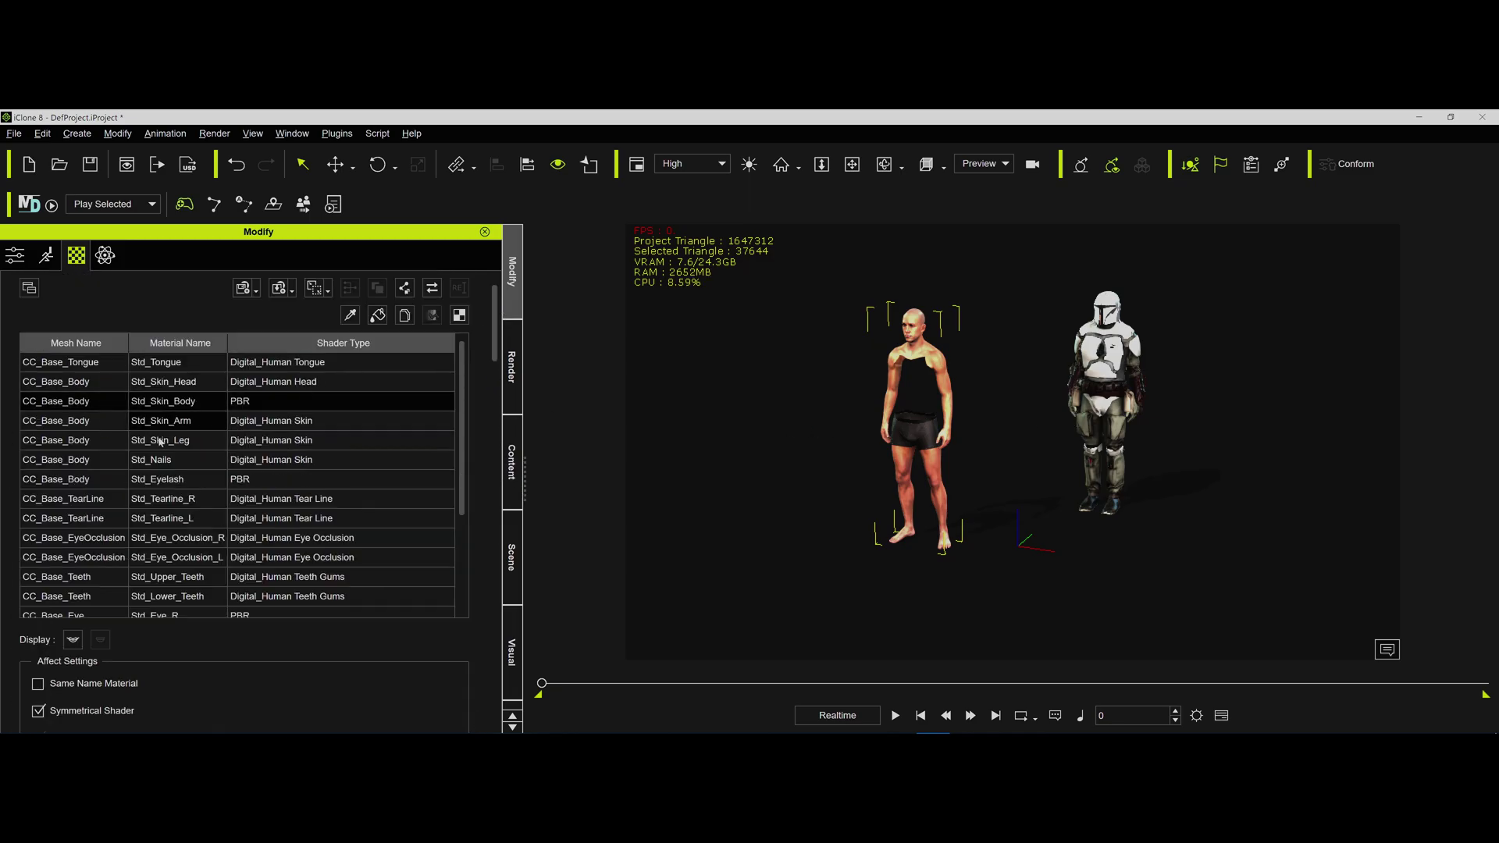
left_click(99, 422)
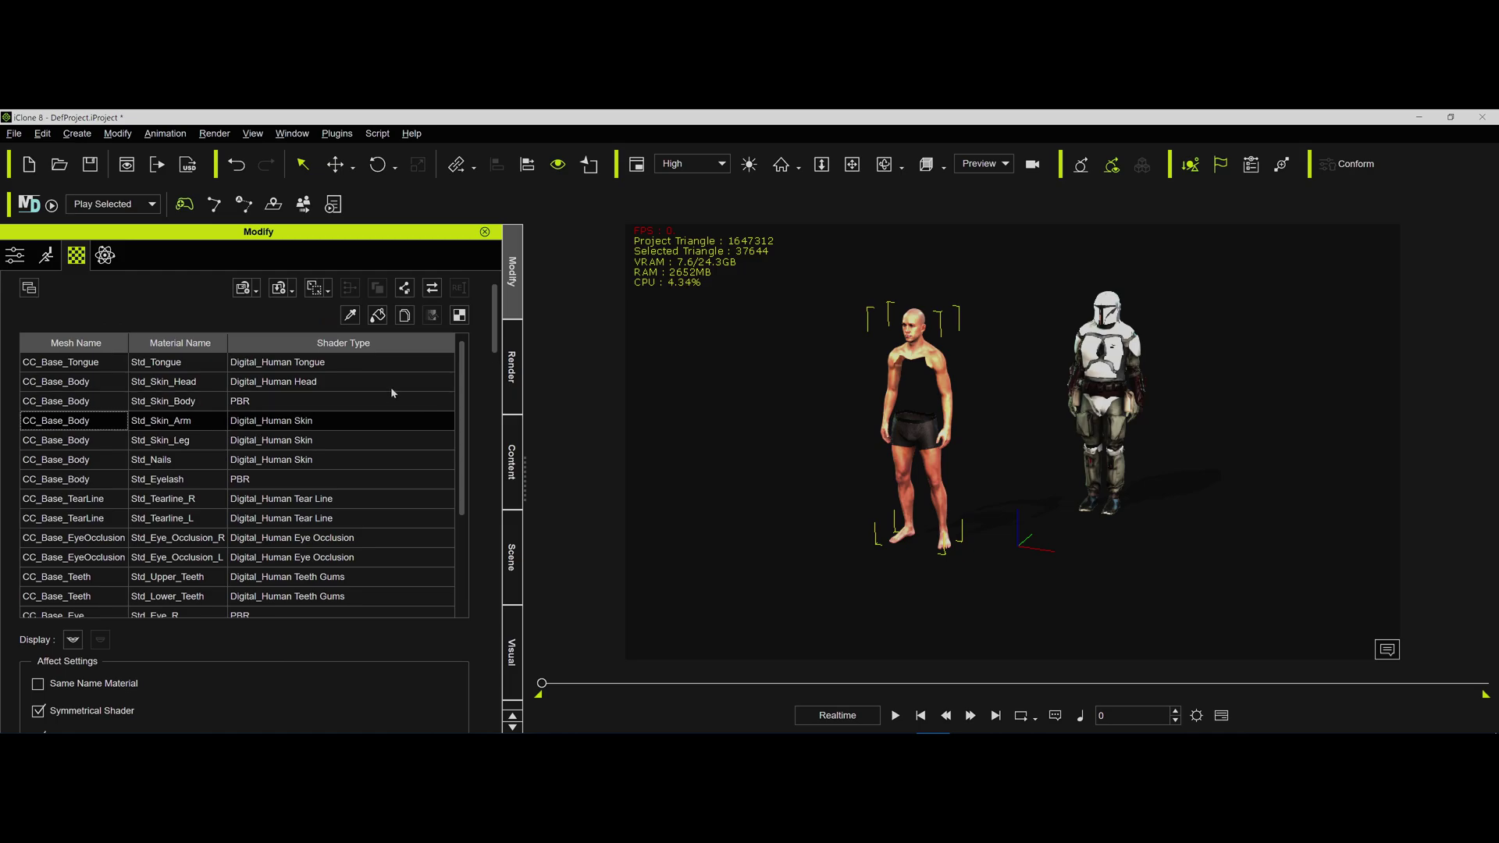
scroll(495, 399, "down", 3)
scroll(494, 399, "down", 8)
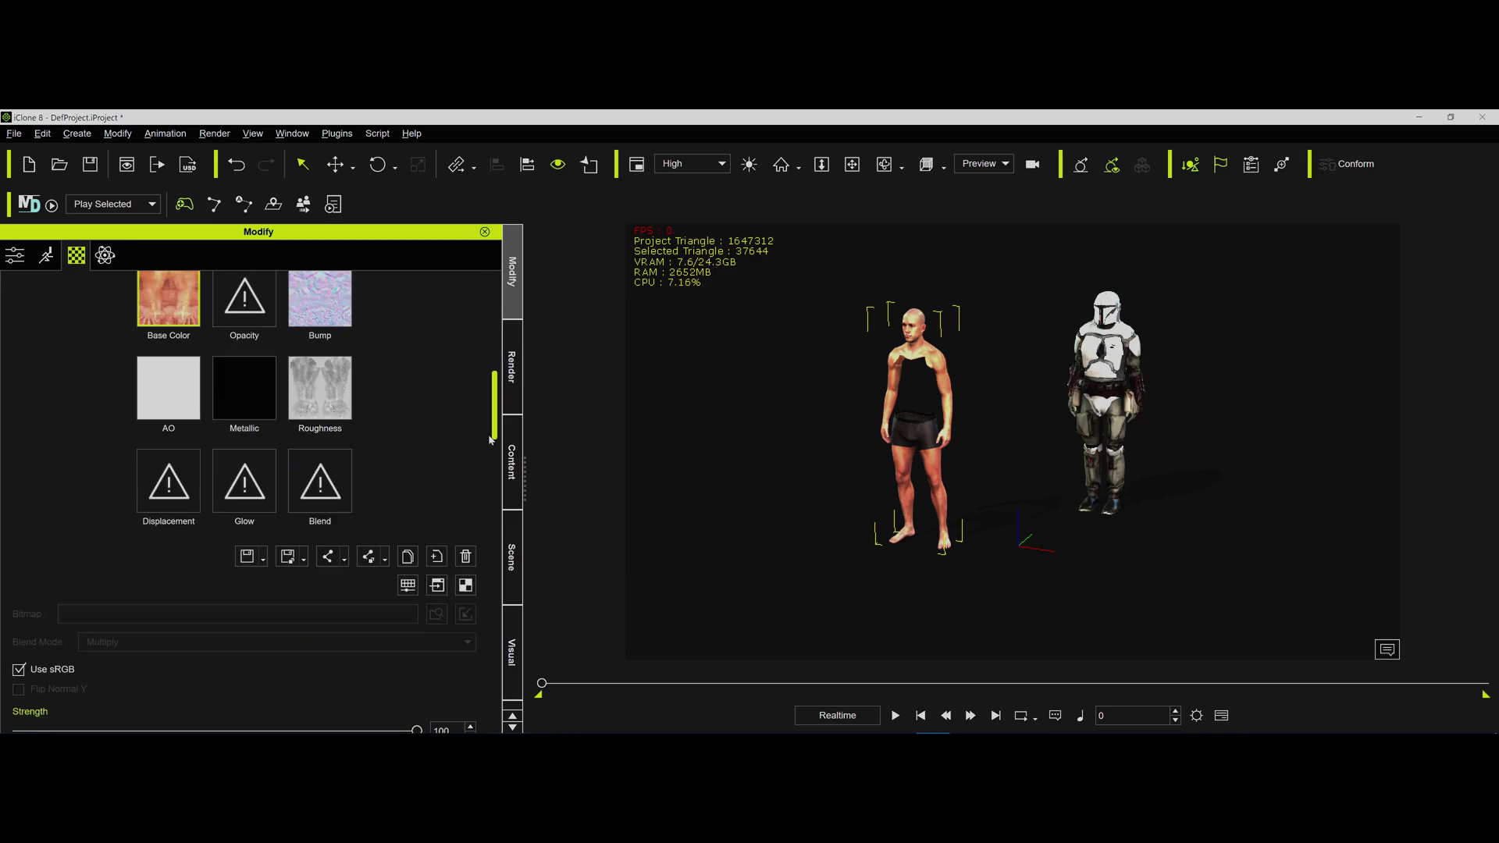
scroll(491, 382, "up", 3)
scroll(491, 383, "up", 3)
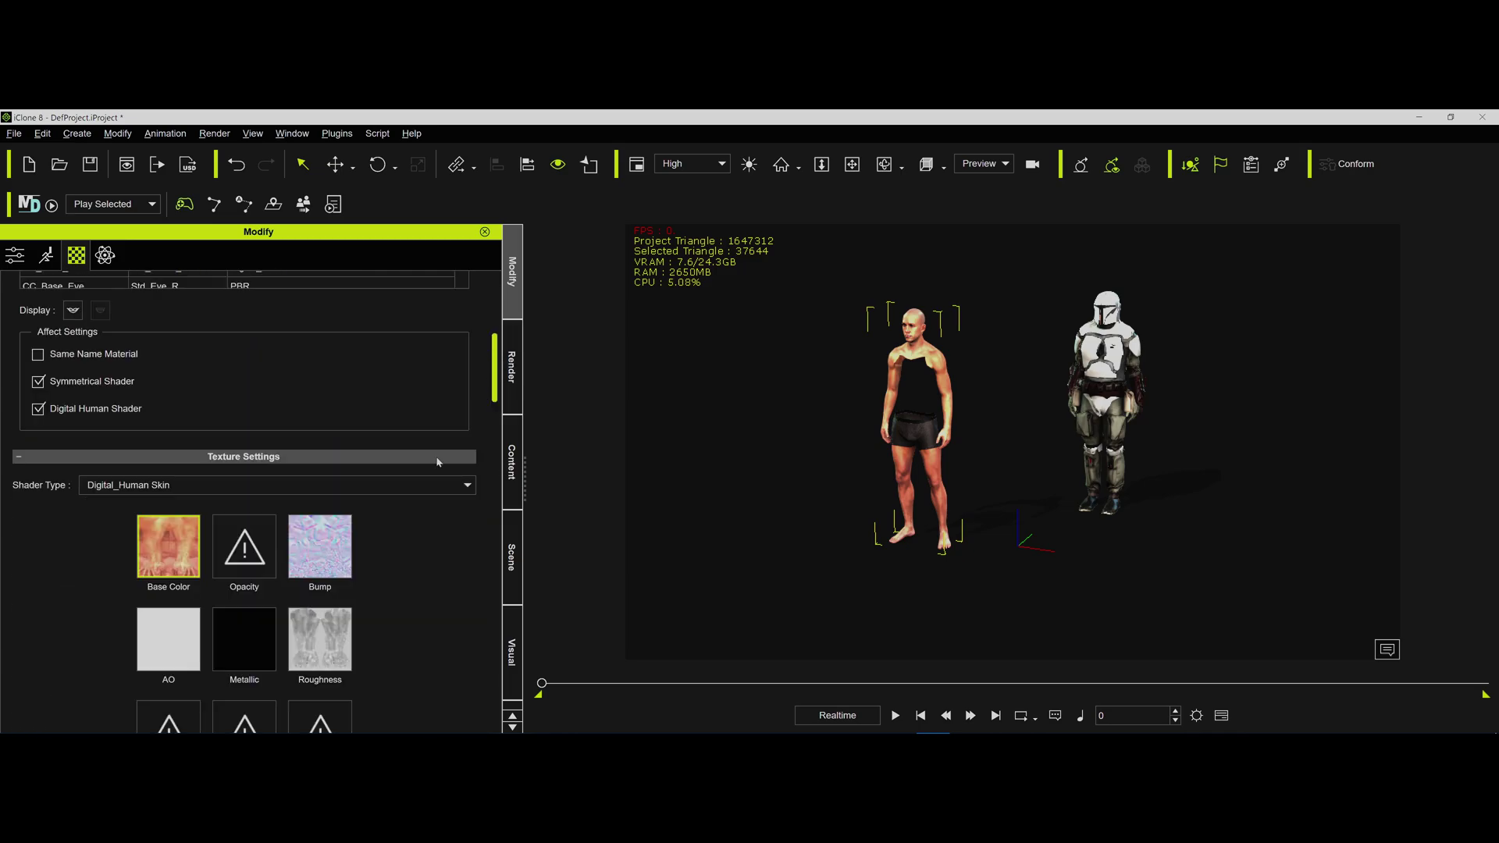
left_click(428, 479)
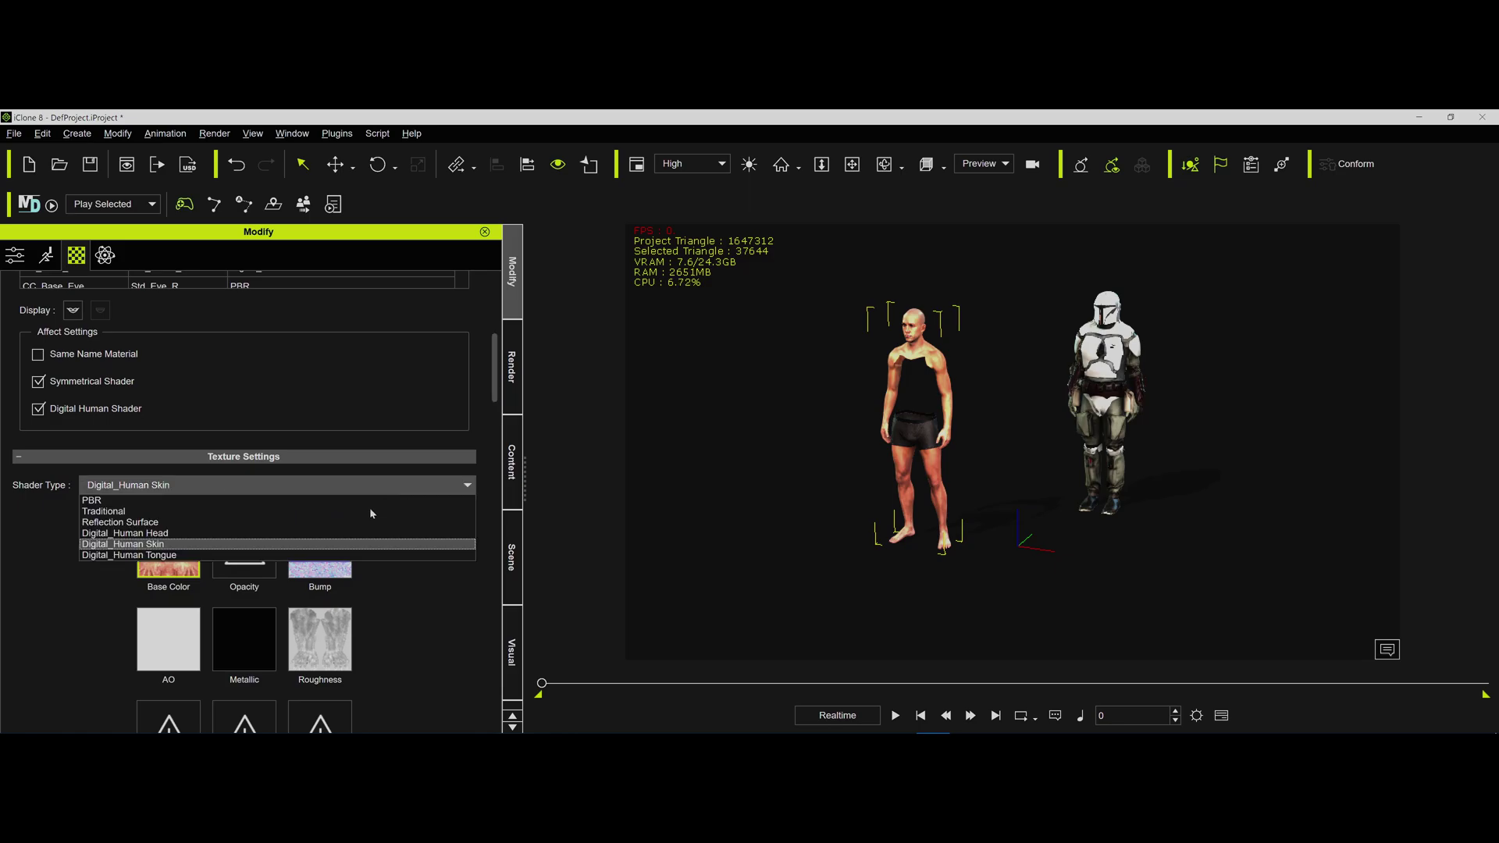
left_click(368, 508)
scroll(502, 390, "down", 7)
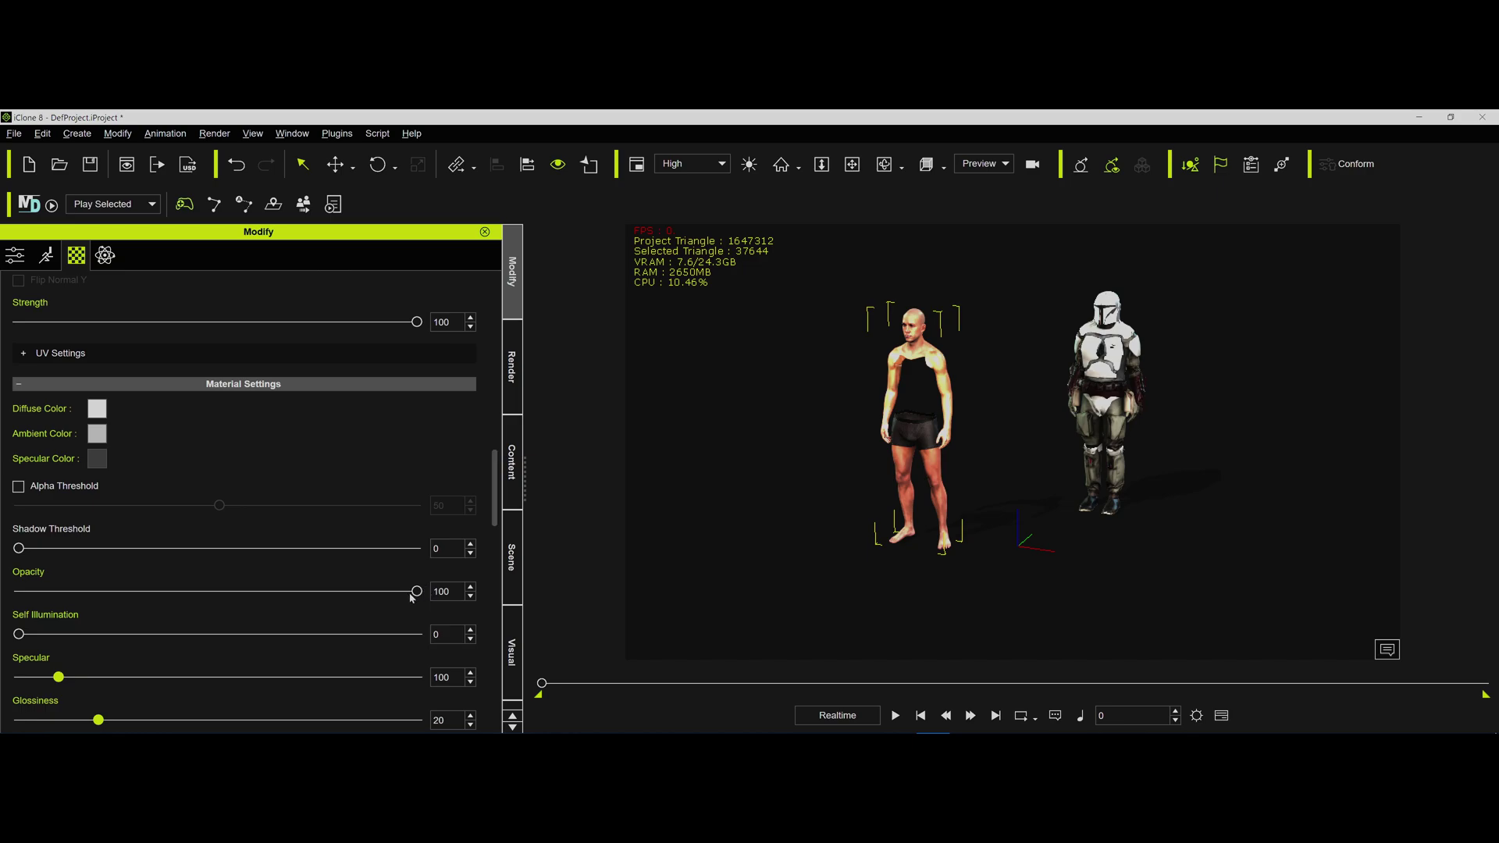
left_click_drag(324, 591, 3, 600)
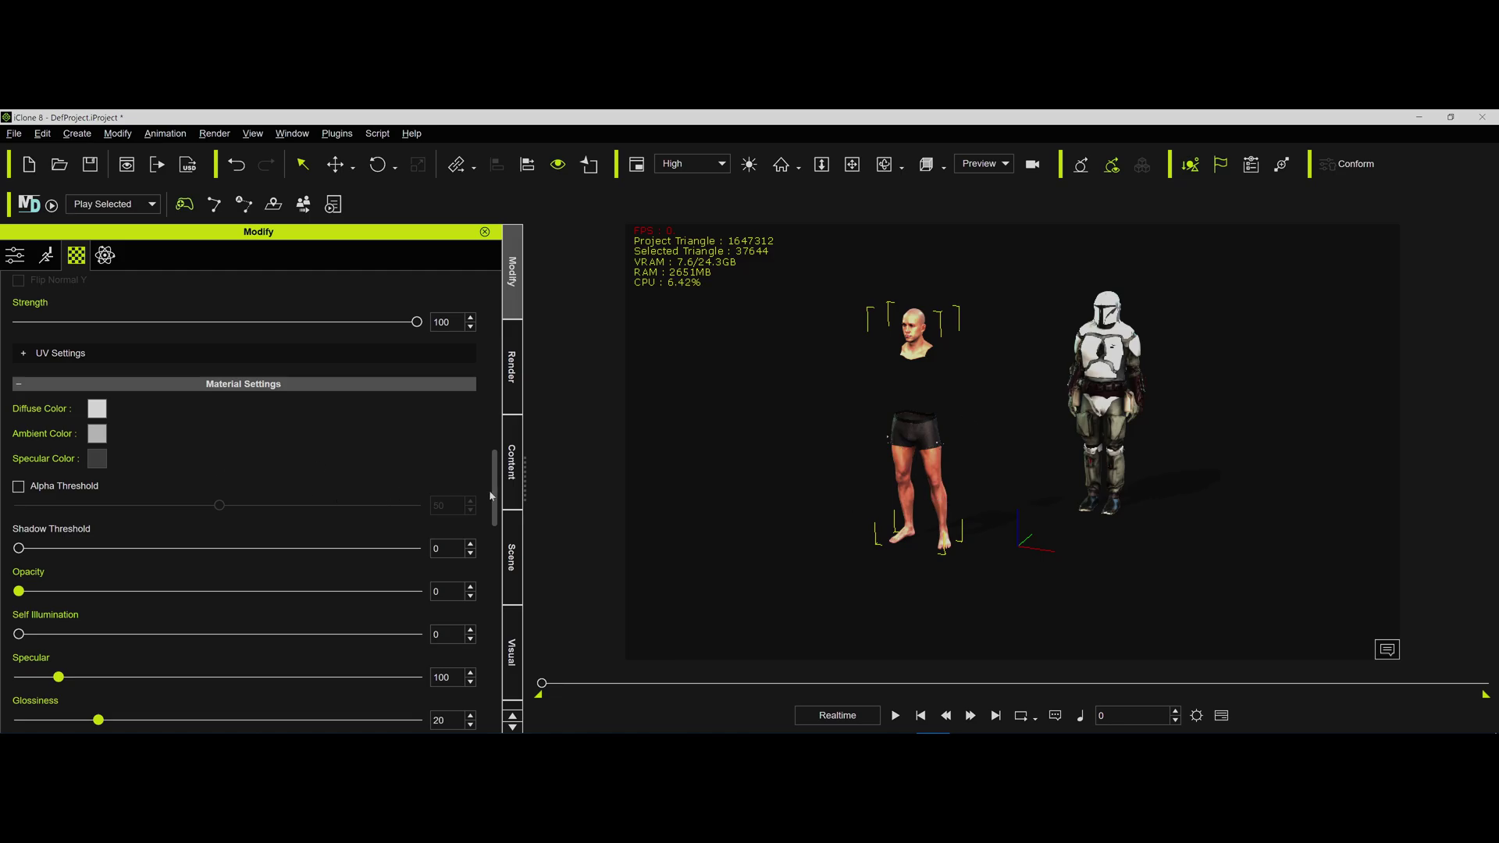
left_click_drag(491, 497, 495, 328)
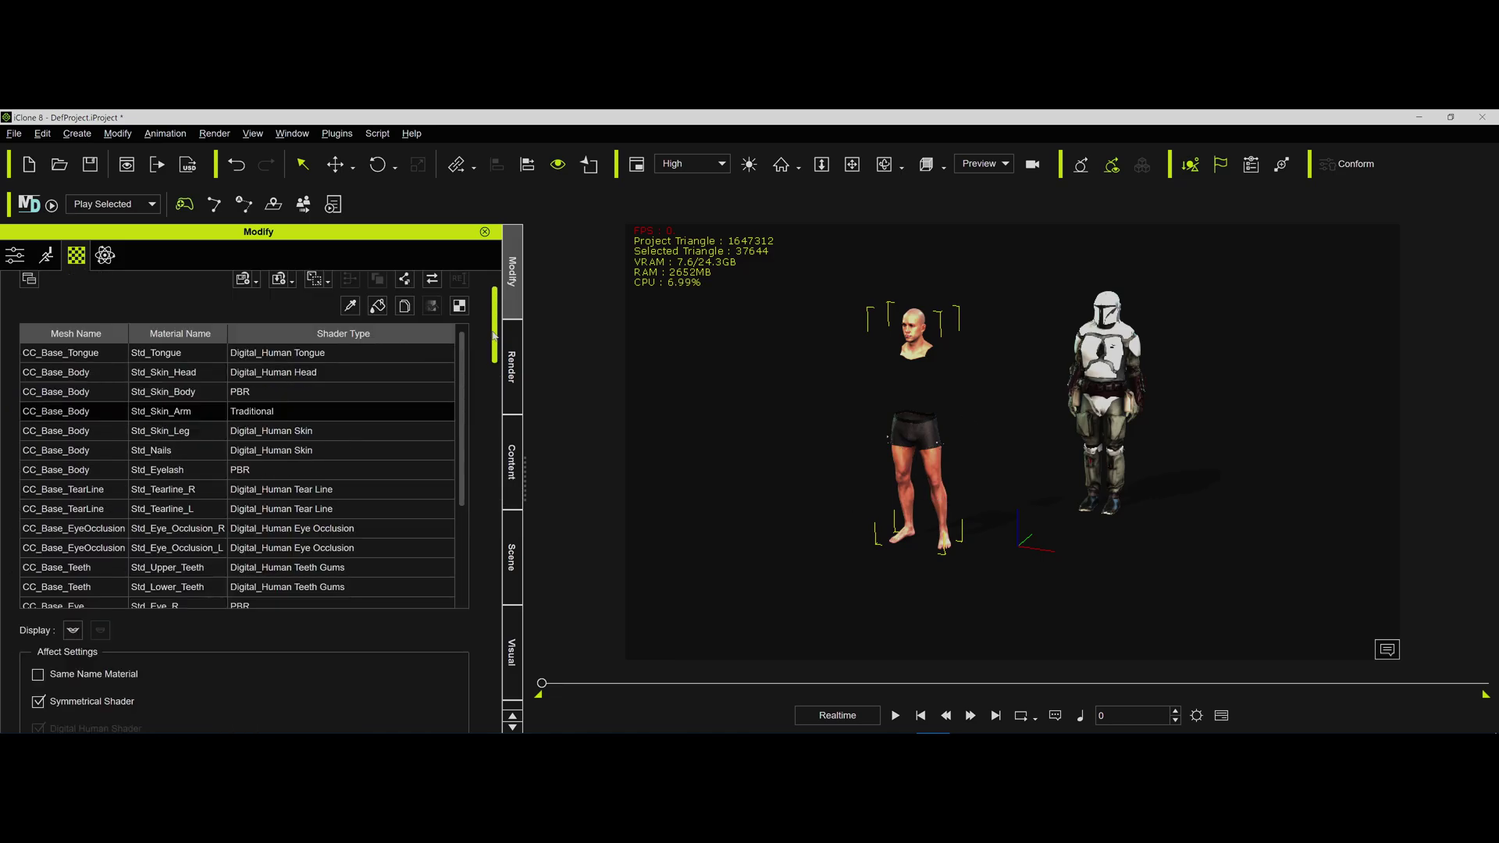
- Set the Std_Skin_Leg material to the Traditional shader with opacity 0
left_click(77, 436)
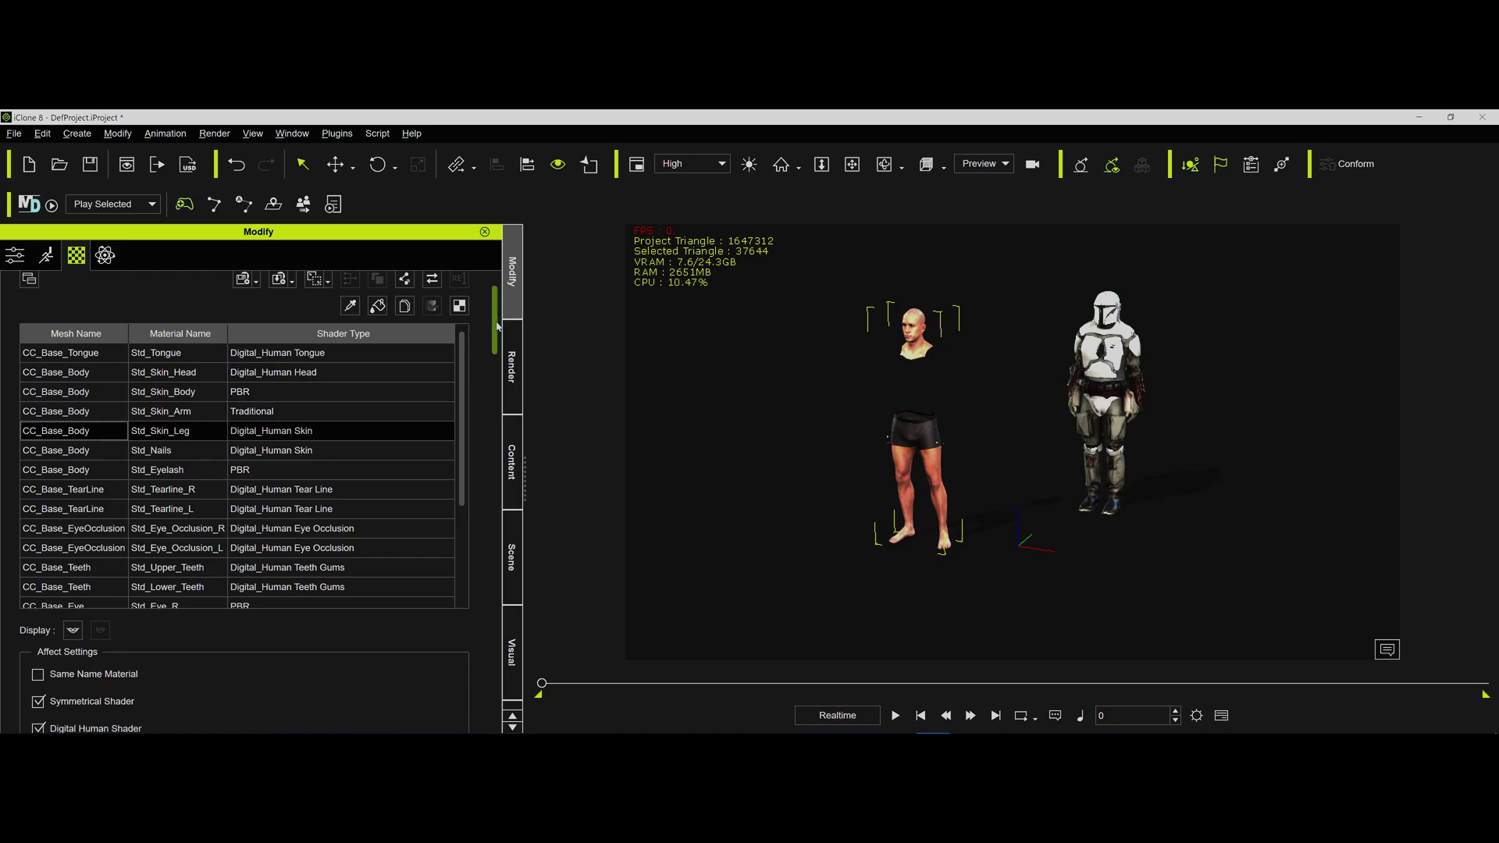
scroll(490, 390, "down", 10)
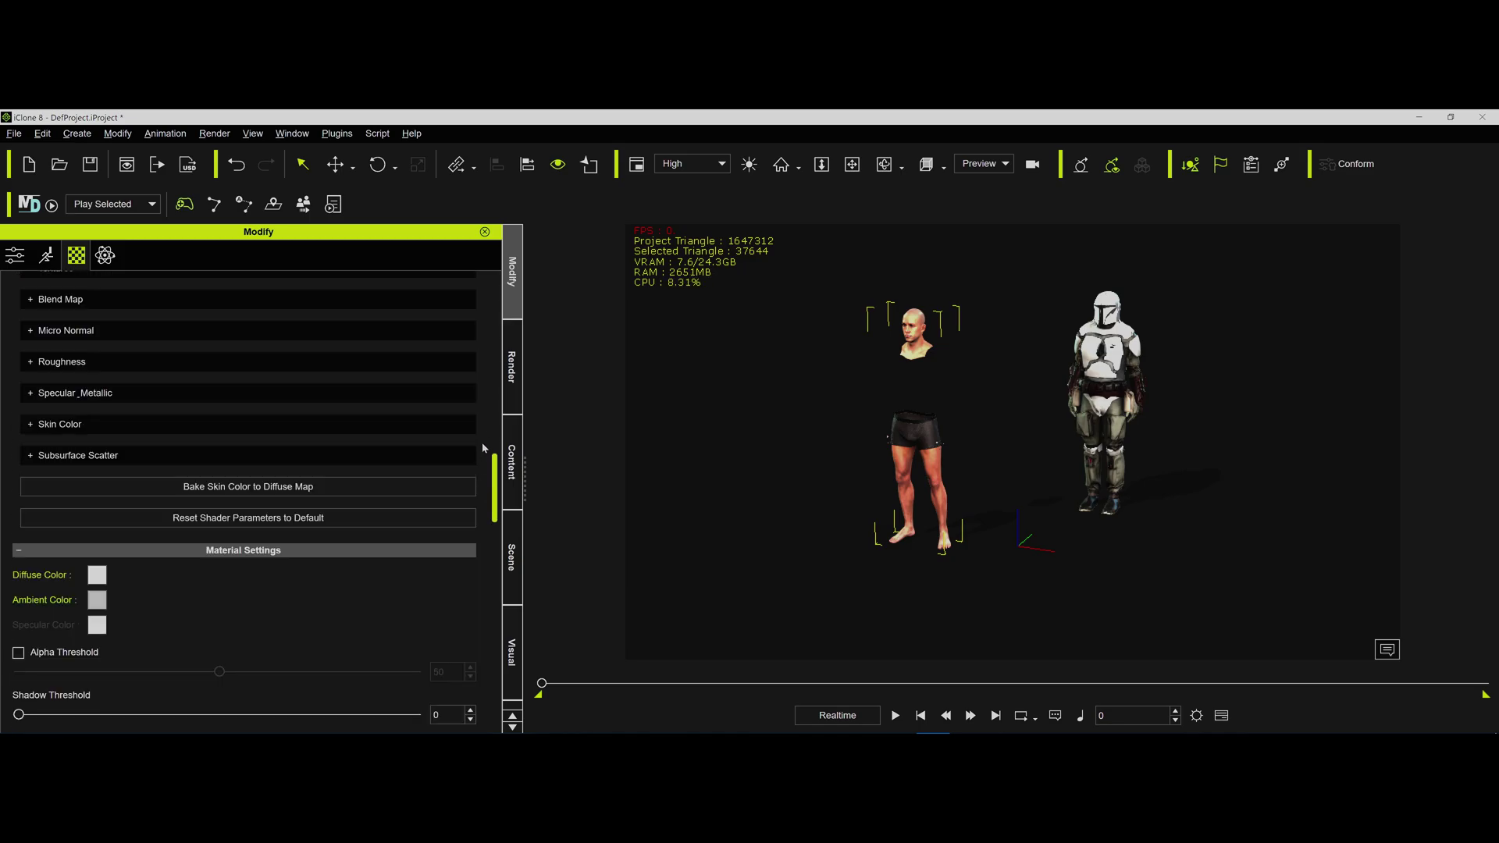
scroll(479, 379, "up", 5)
left_click(231, 407)
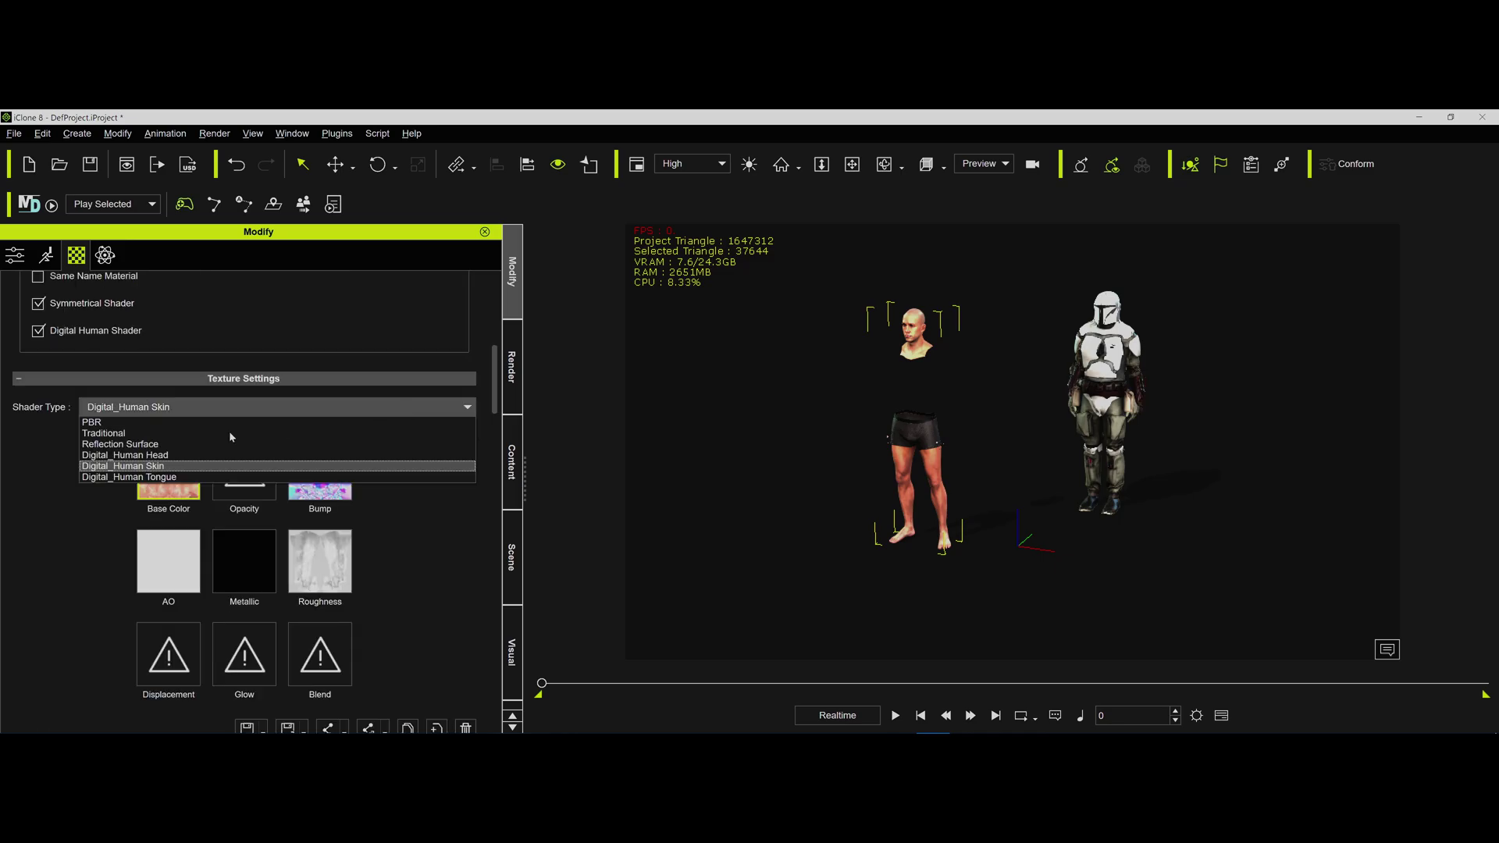
left_click(231, 433)
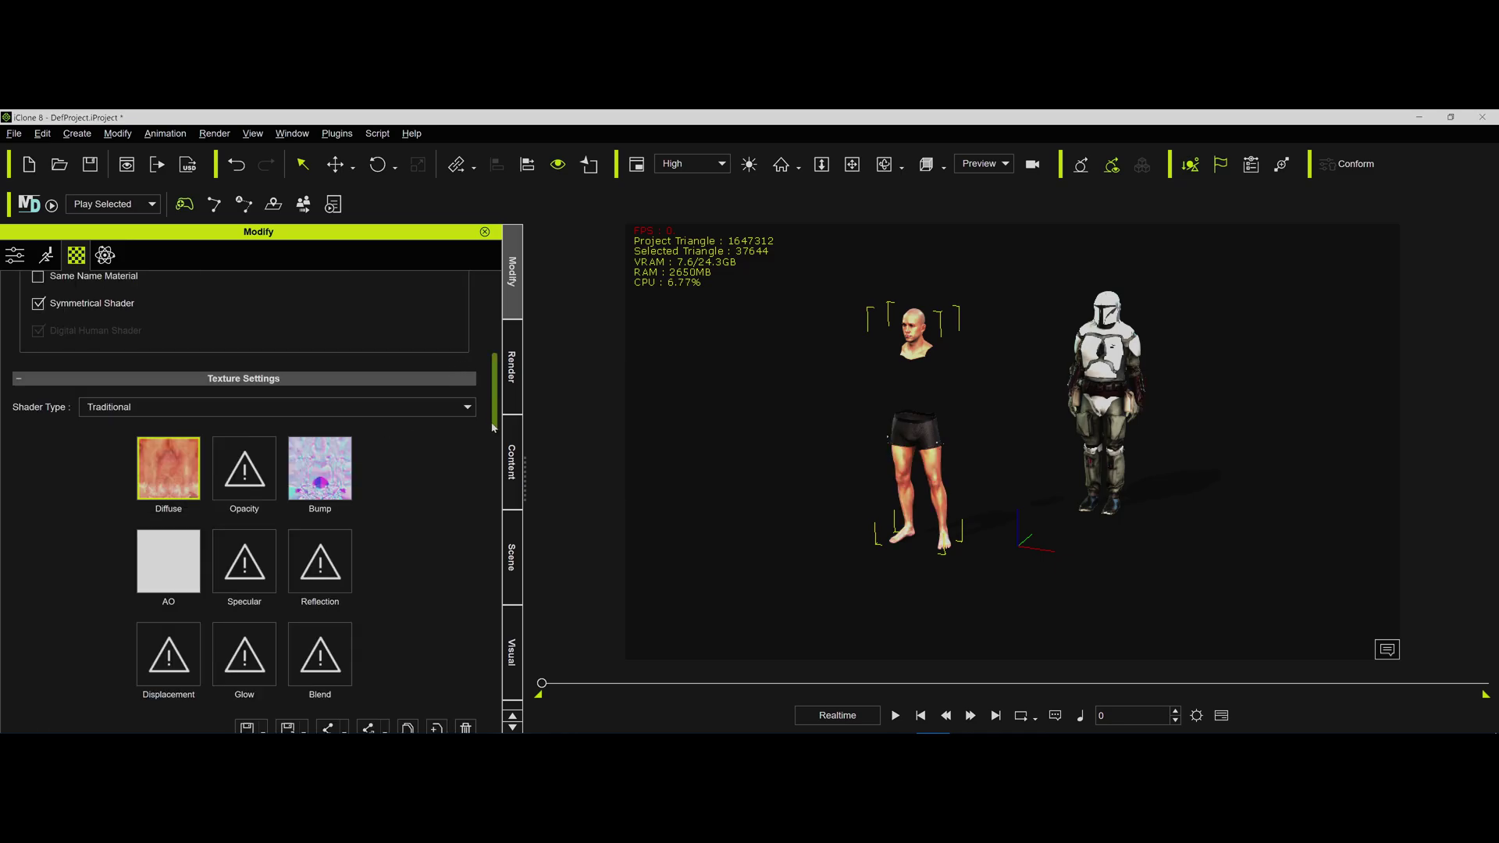
scroll(421, 497, "down", 10)
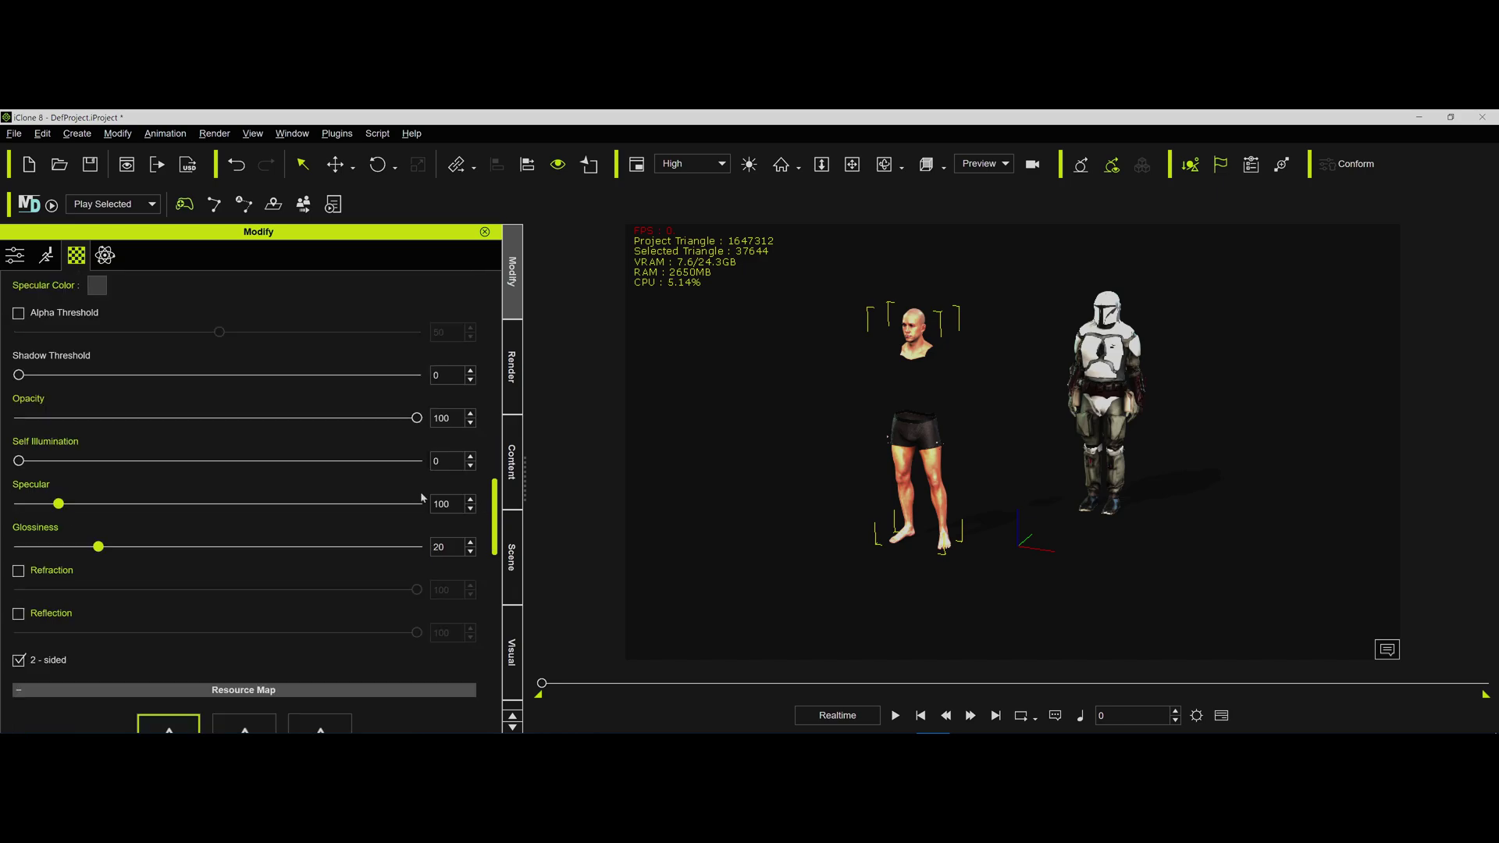
left_click_drag(417, 419, 2, 422)
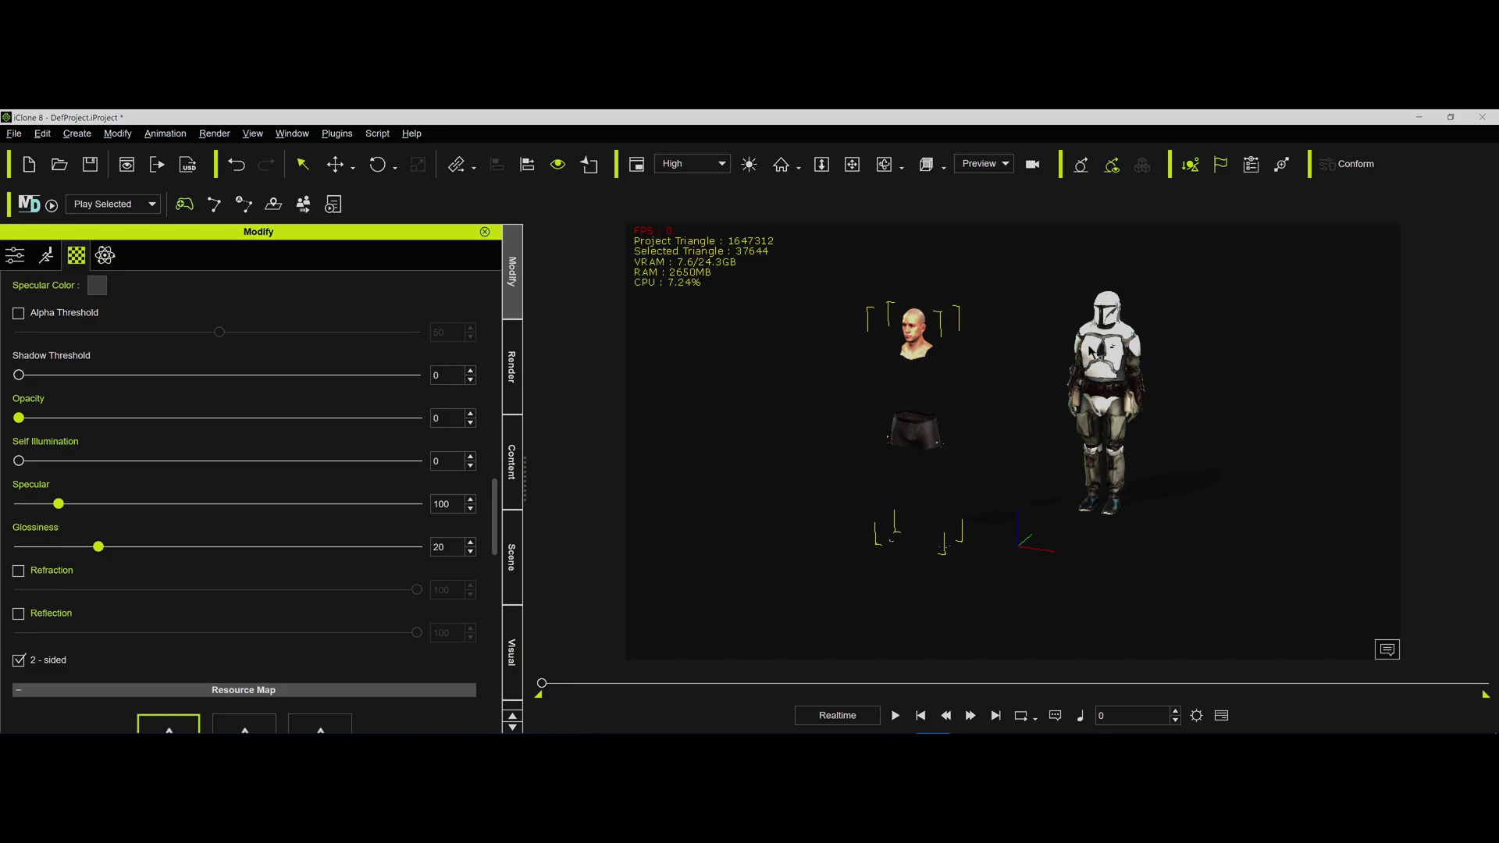
- Align the armored CC3_Base_Plus character to Kevin's head on X and Y, then show the Scene list
left_click(1093, 352)
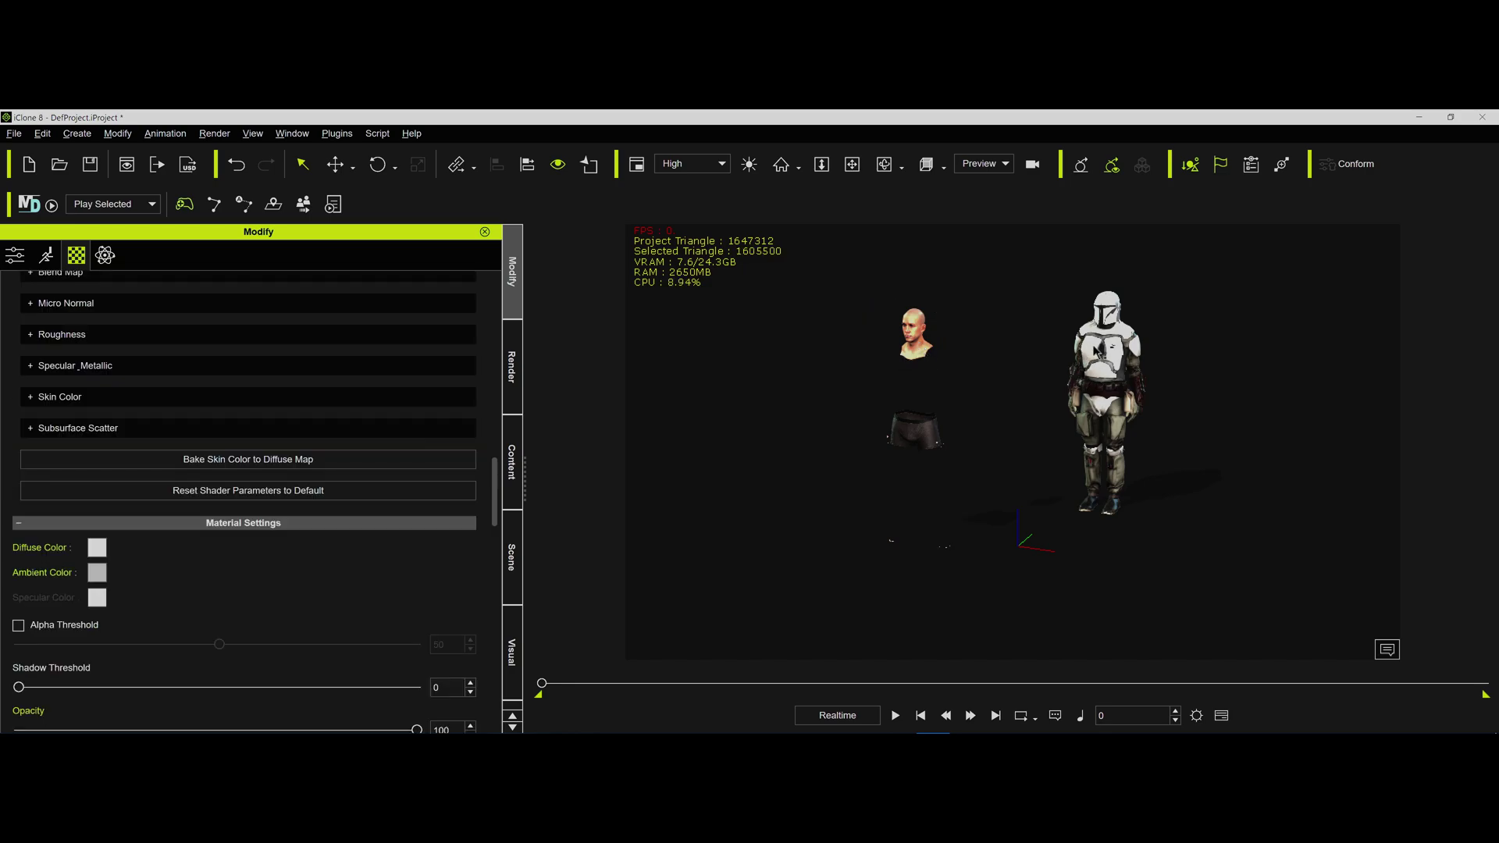
right_click(1093, 349)
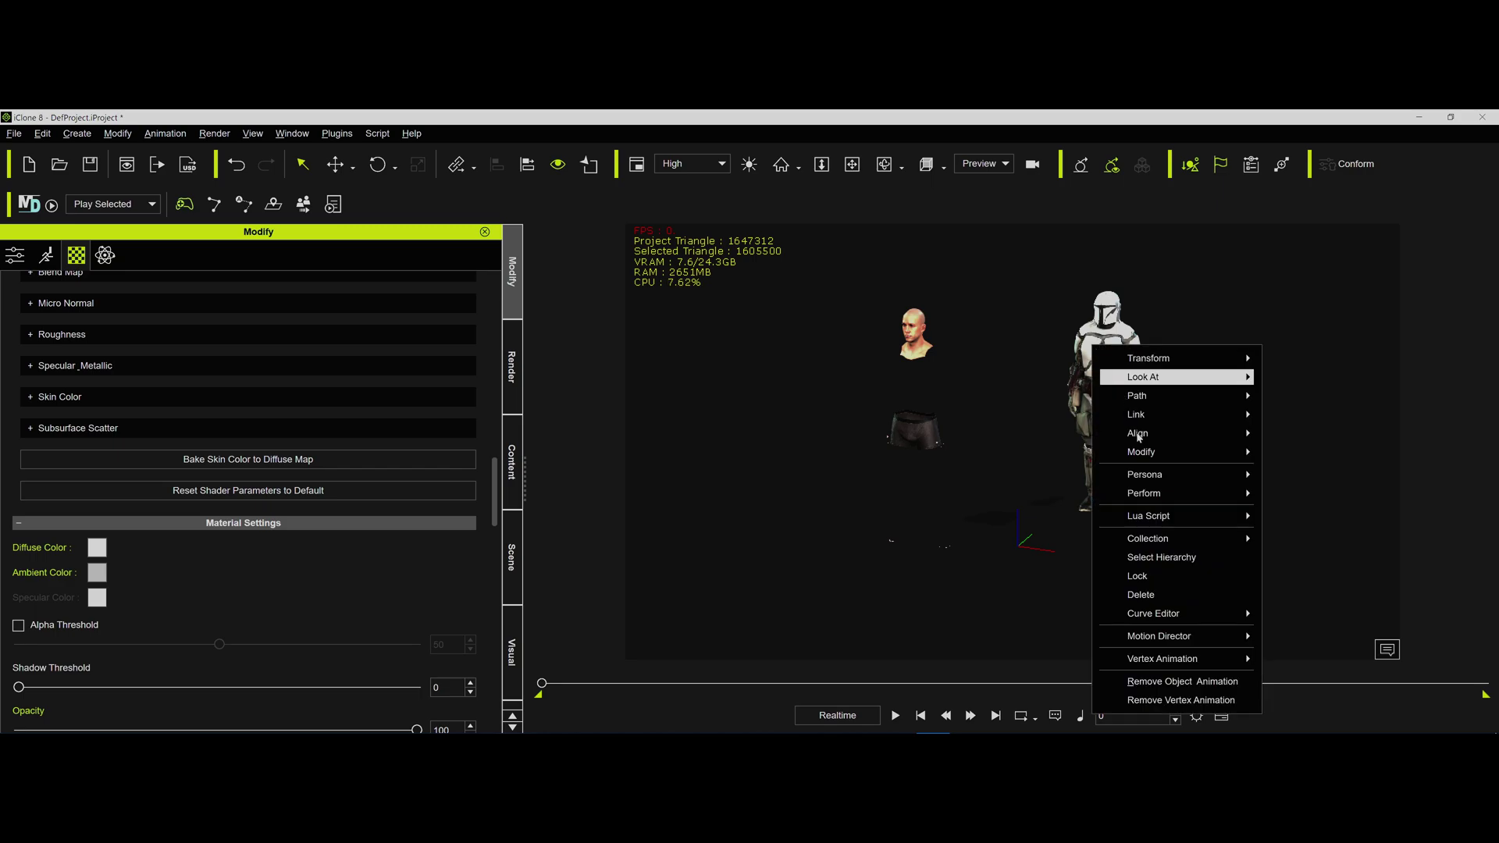
mouse_move(1138, 436)
left_click(1294, 434)
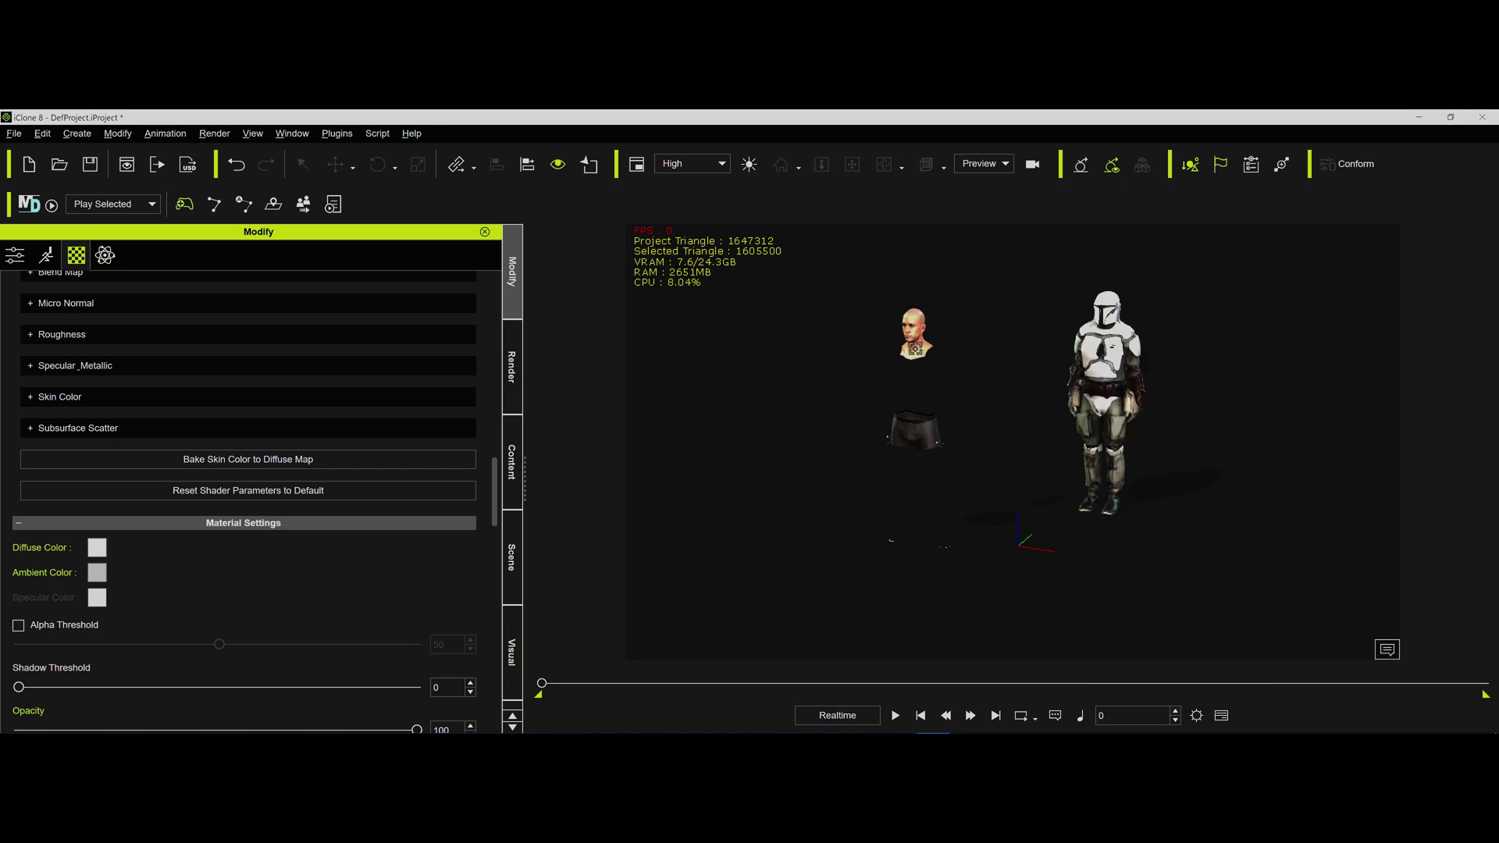
left_click(912, 349)
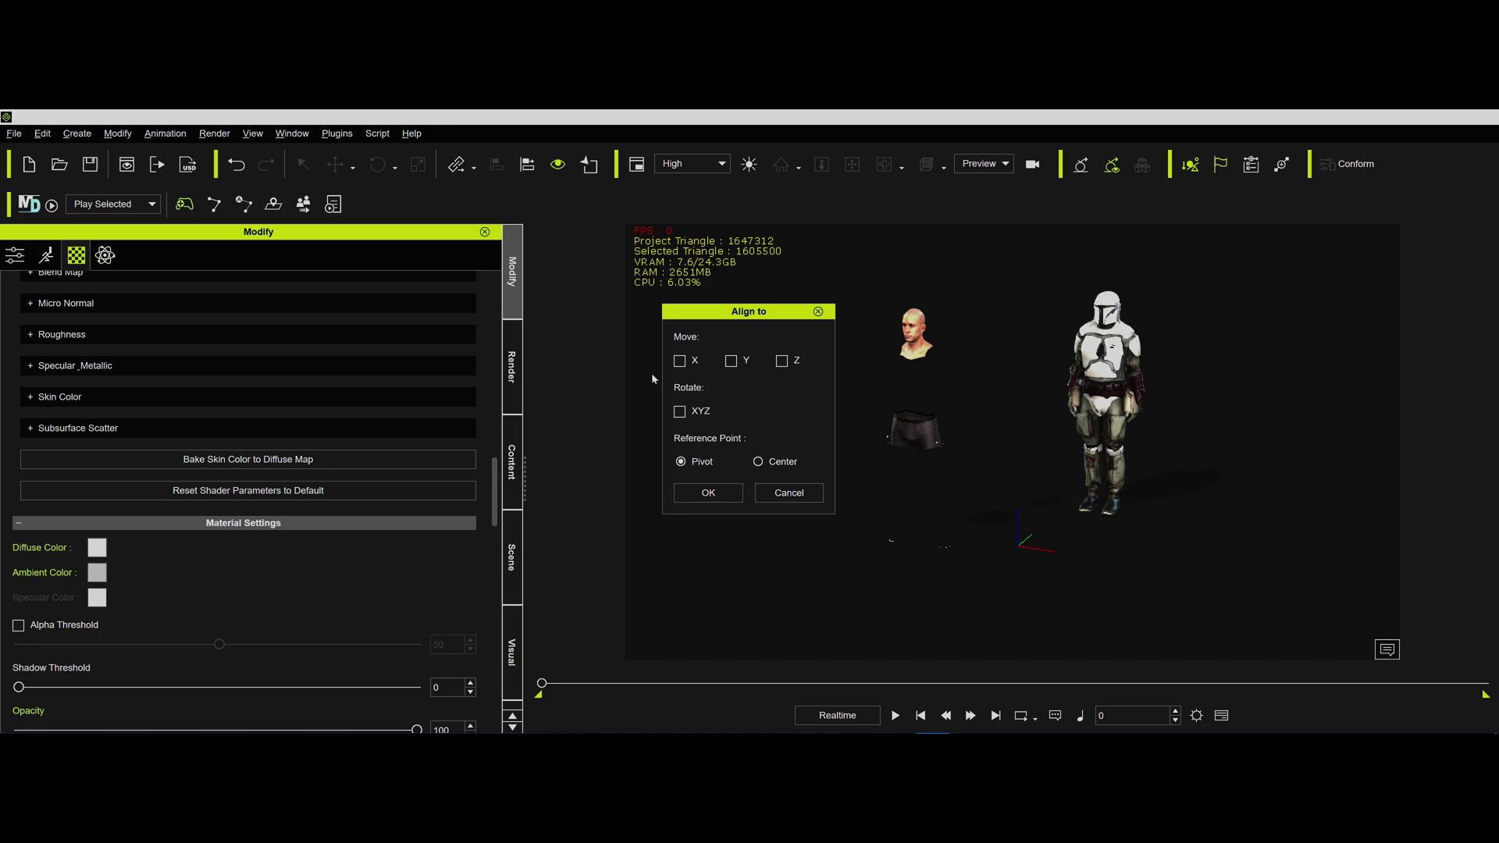
left_click(679, 361)
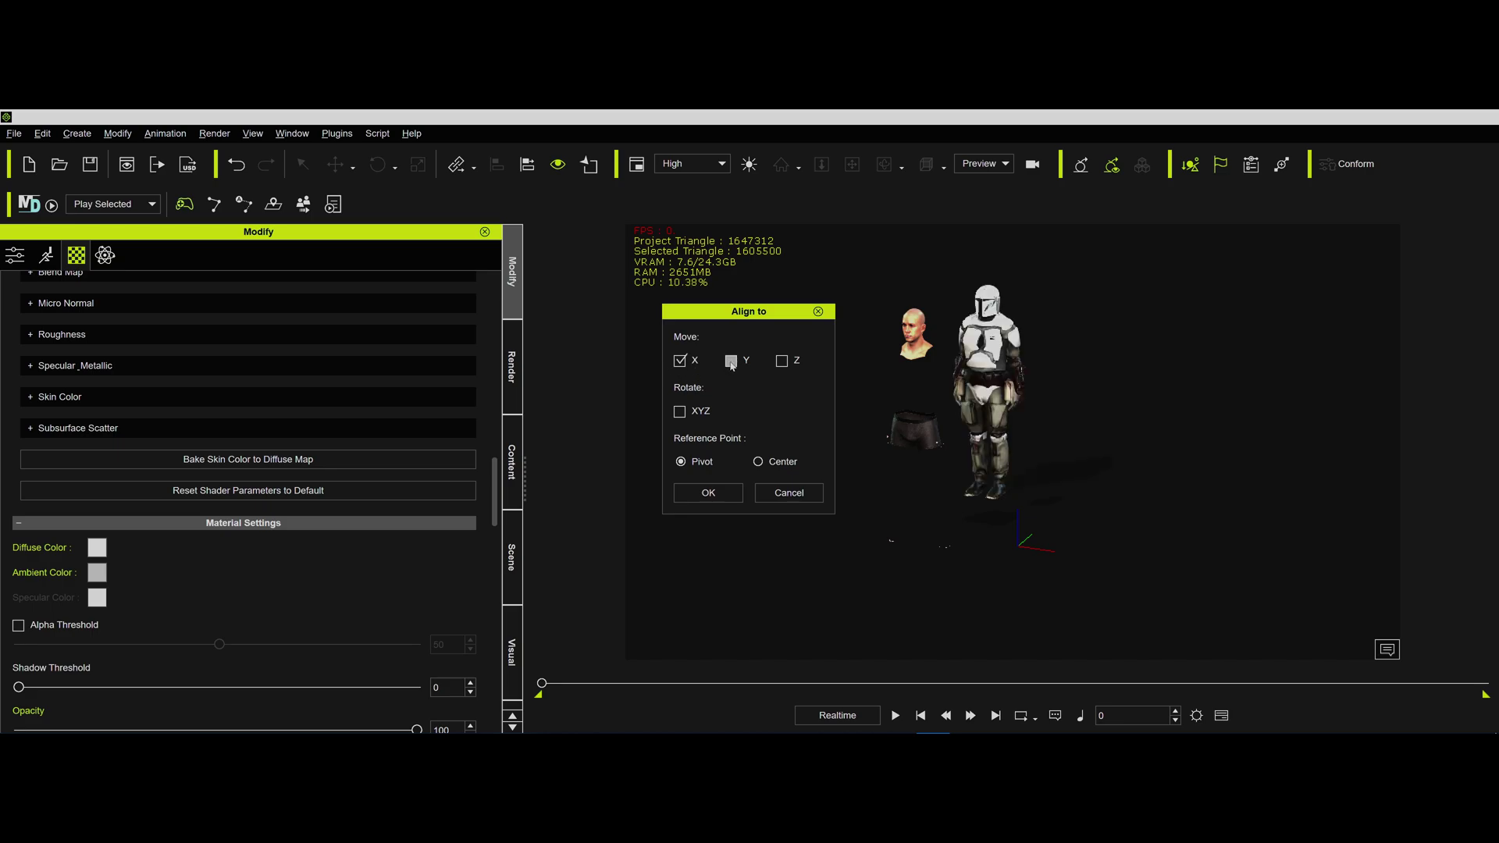
left_click(731, 362)
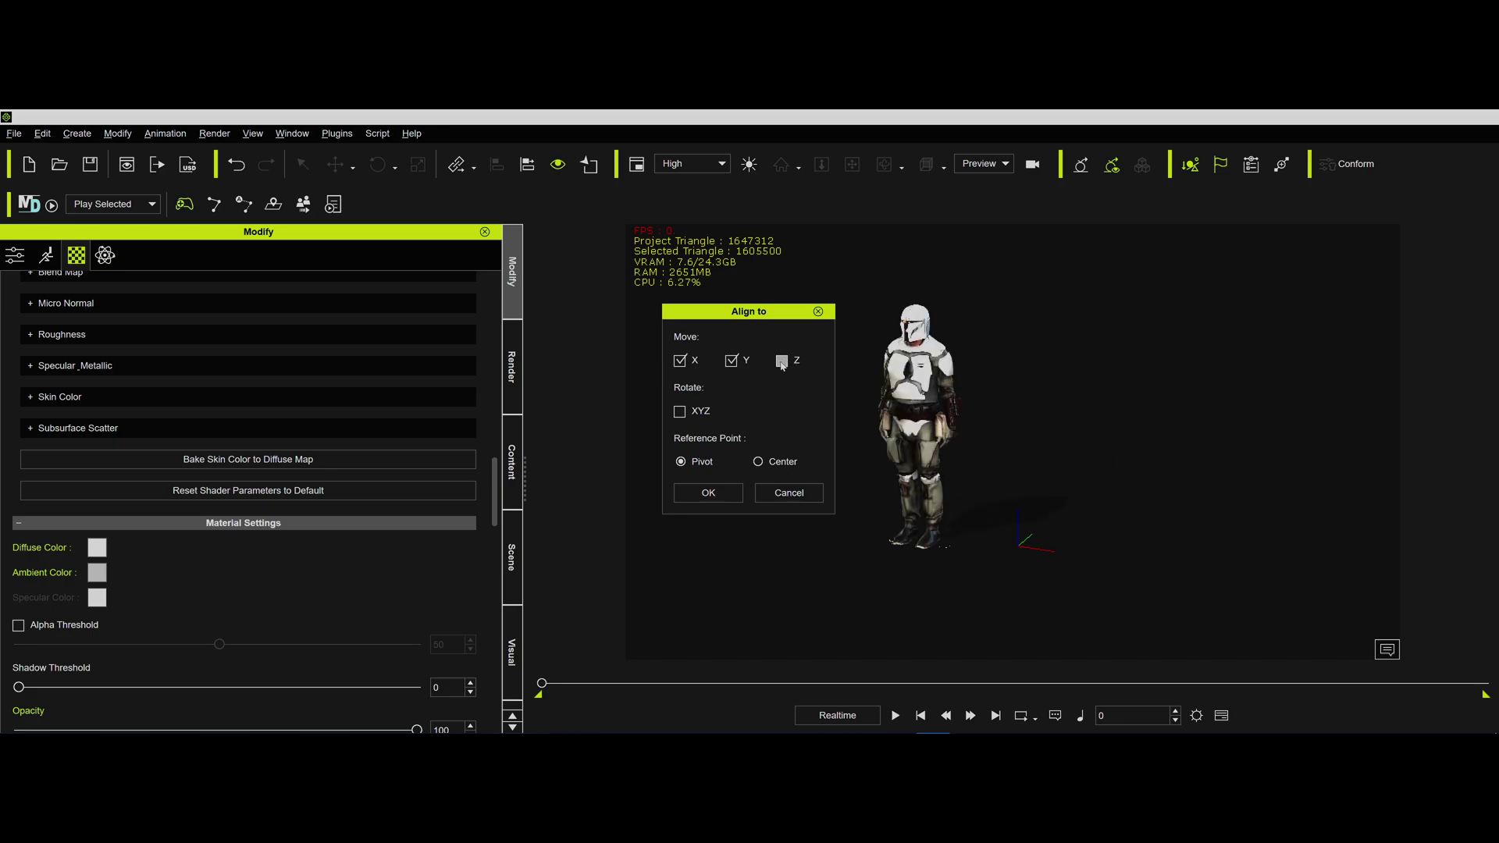
left_click(707, 493)
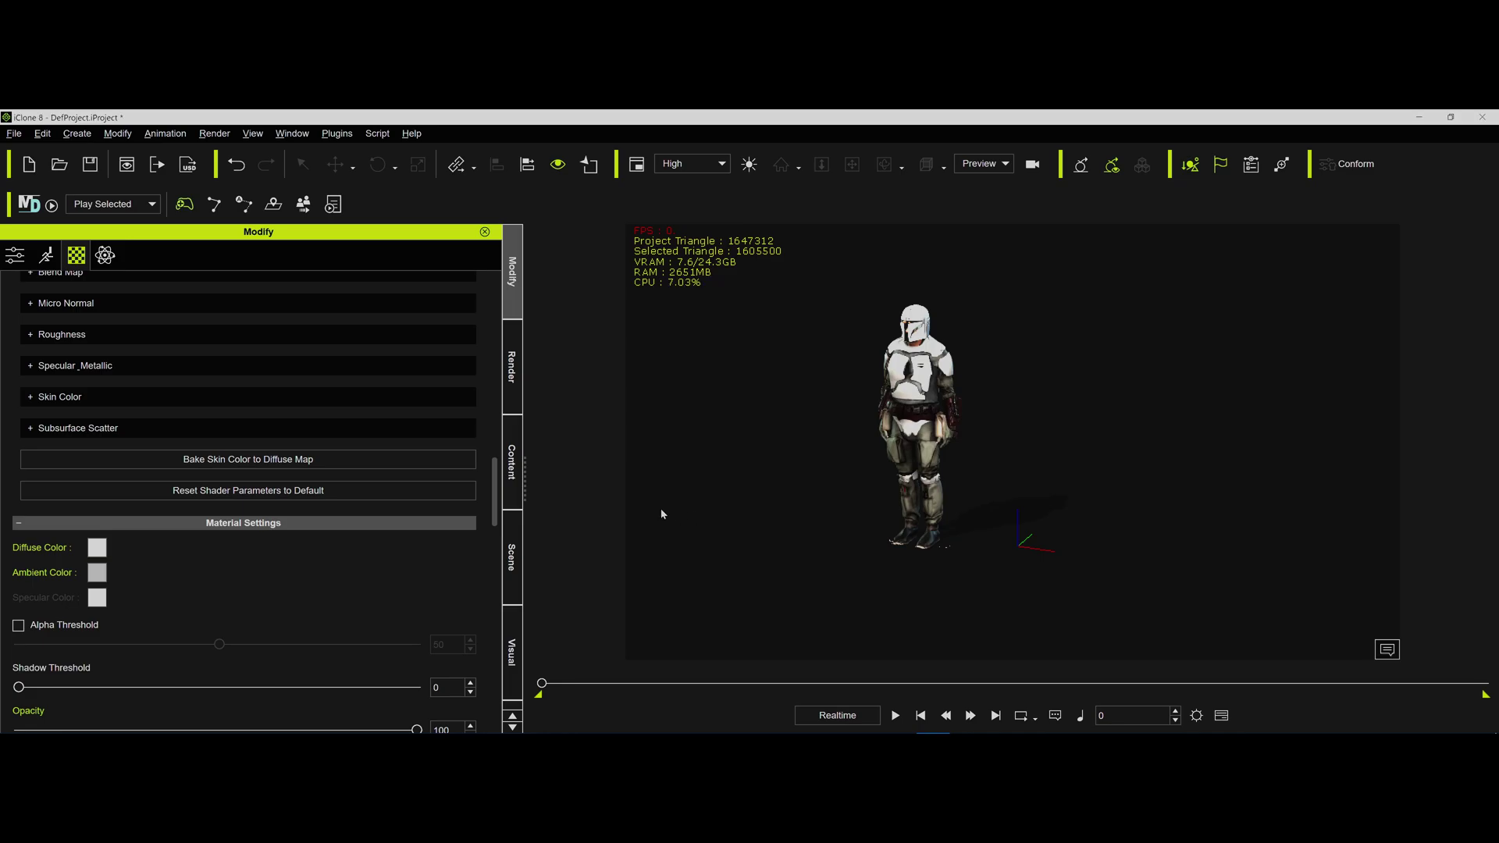
left_click(511, 464)
left_click(512, 558)
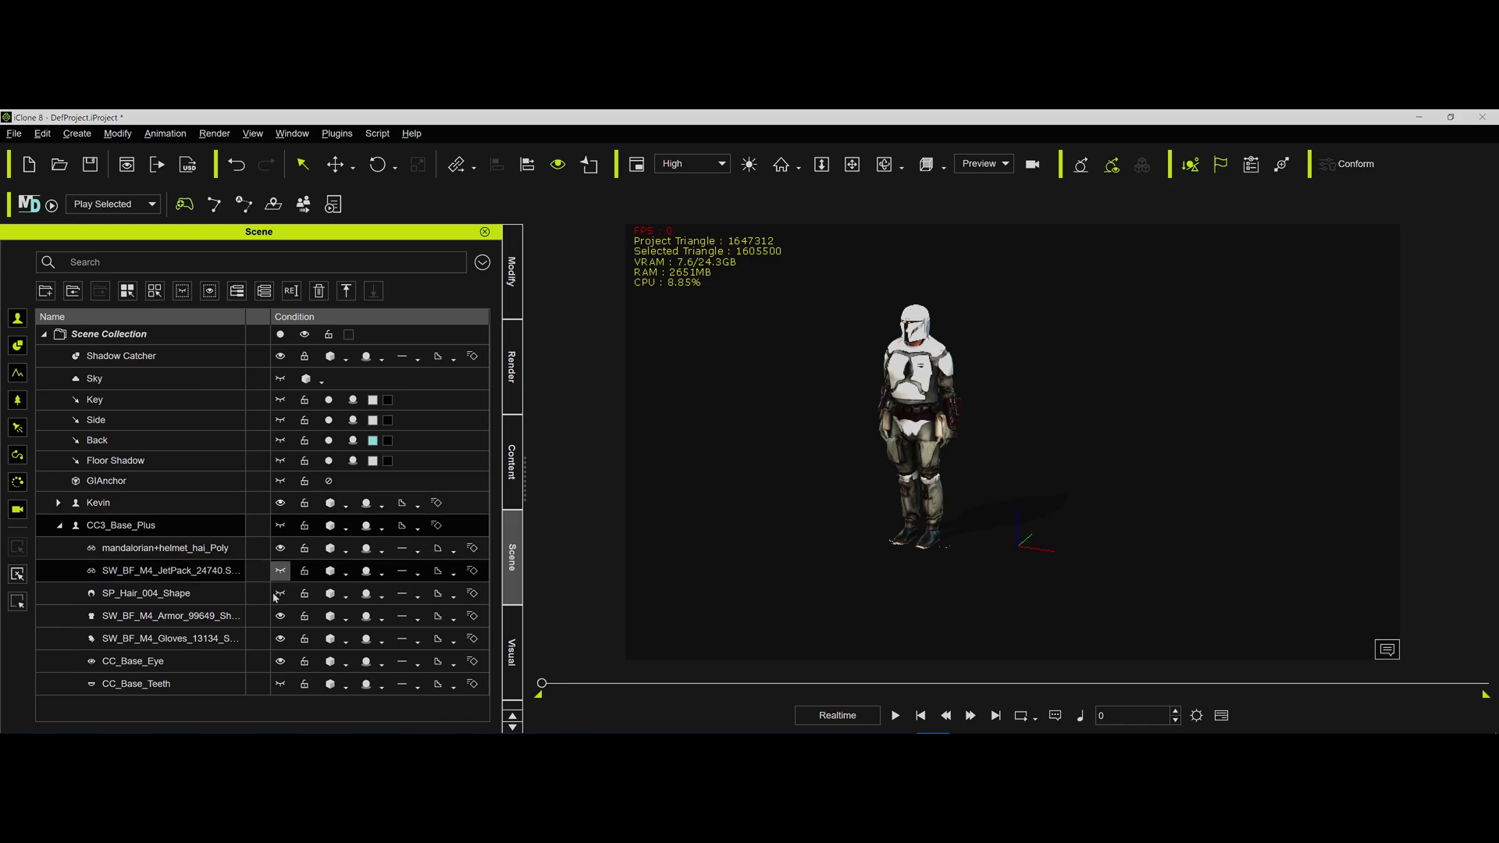
- Hide the mandalorian+helmet mesh in the Scene outliner to reveal Kevin's head
left_click(281, 551)
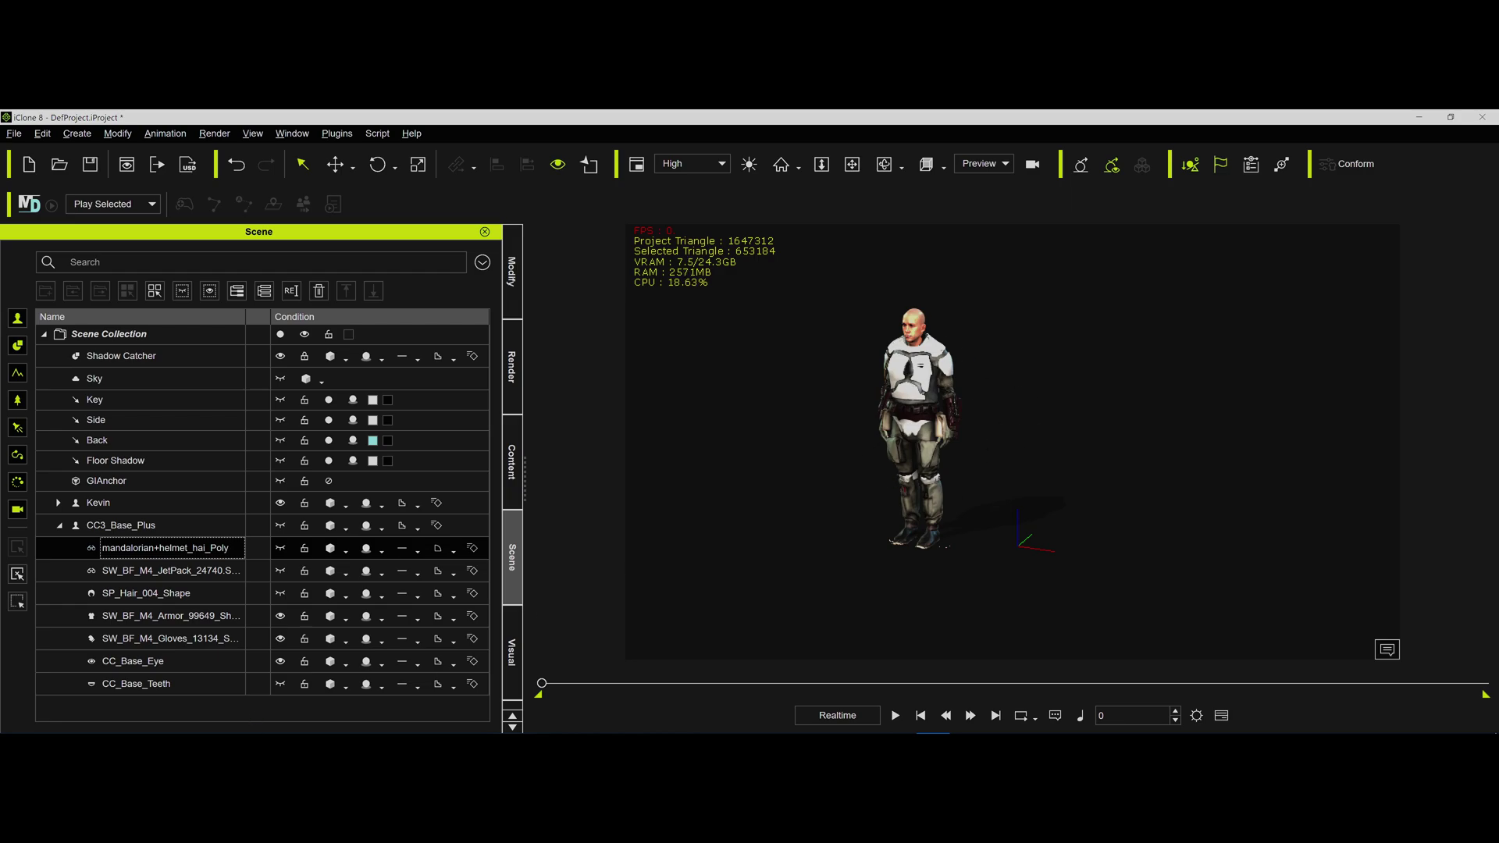
mouse_move(84, 720)
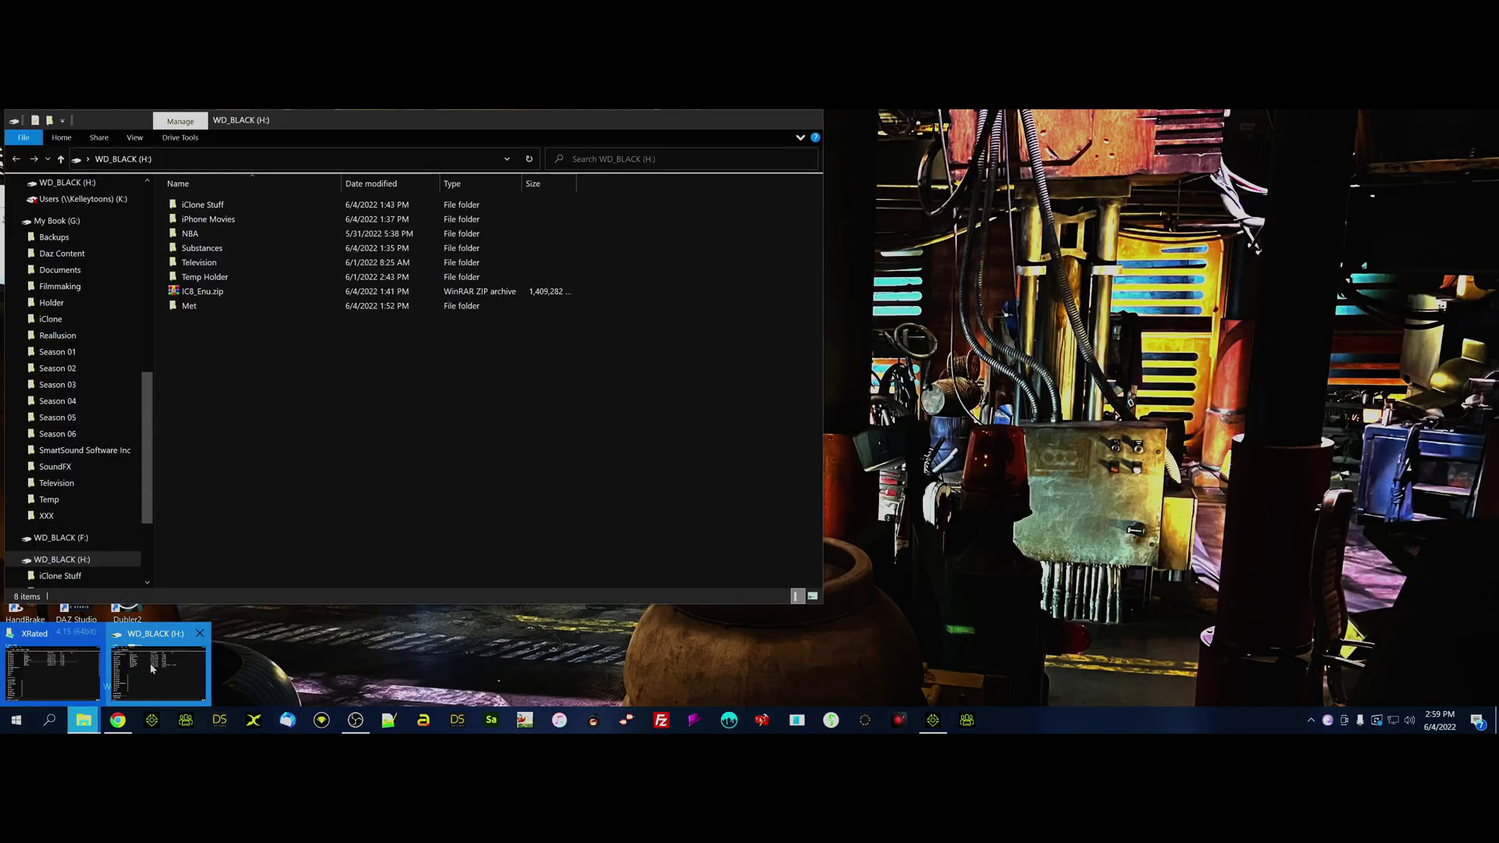
- Drag KimmieTest.rlMotion from the Downloads folder onto the armored character in the viewport
left_click(117, 668)
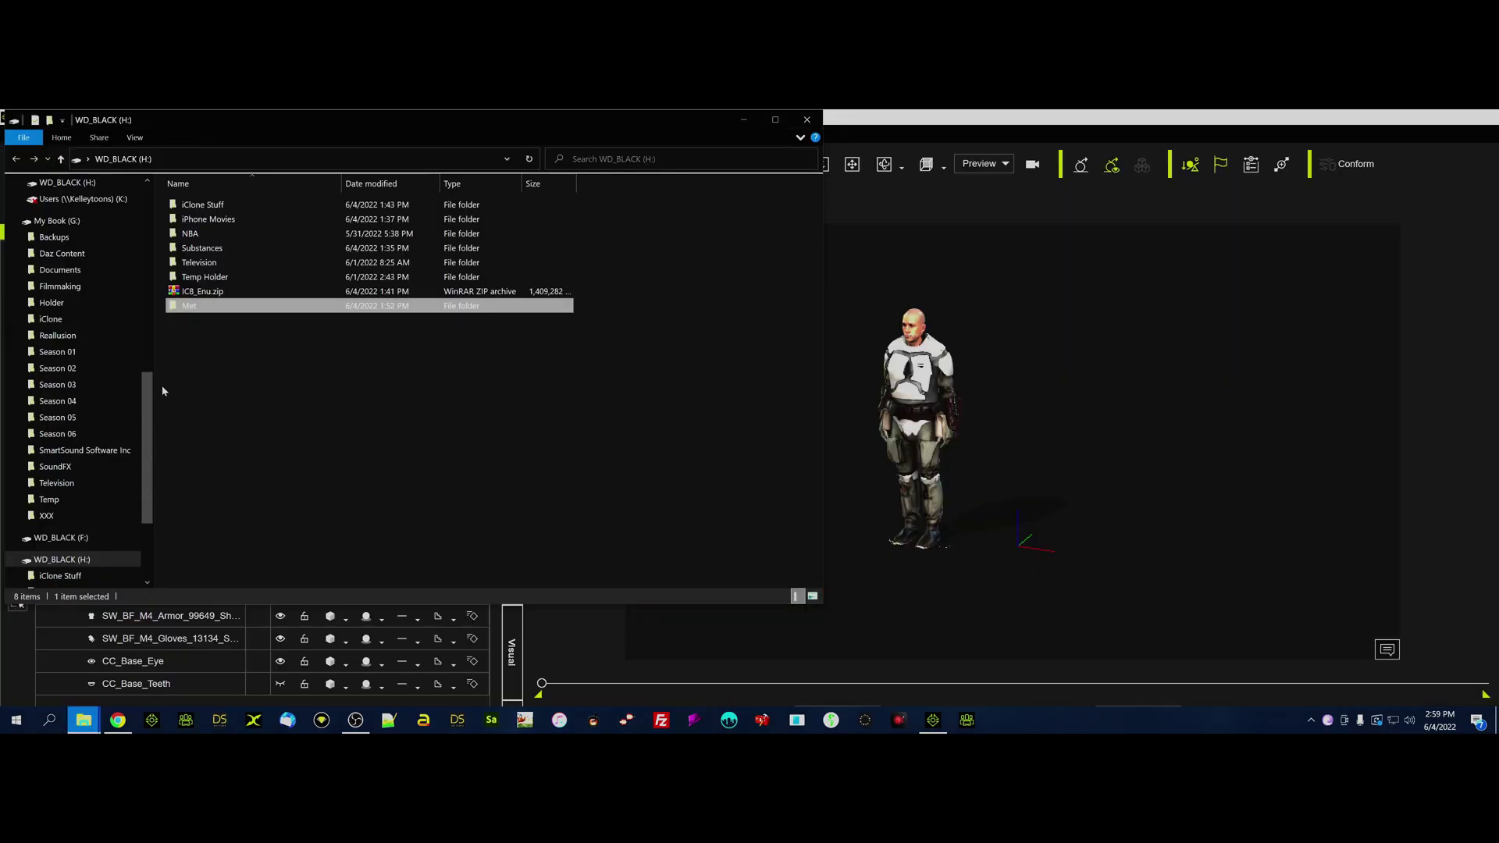
scroll(74, 245, "up", 10)
left_click(59, 225)
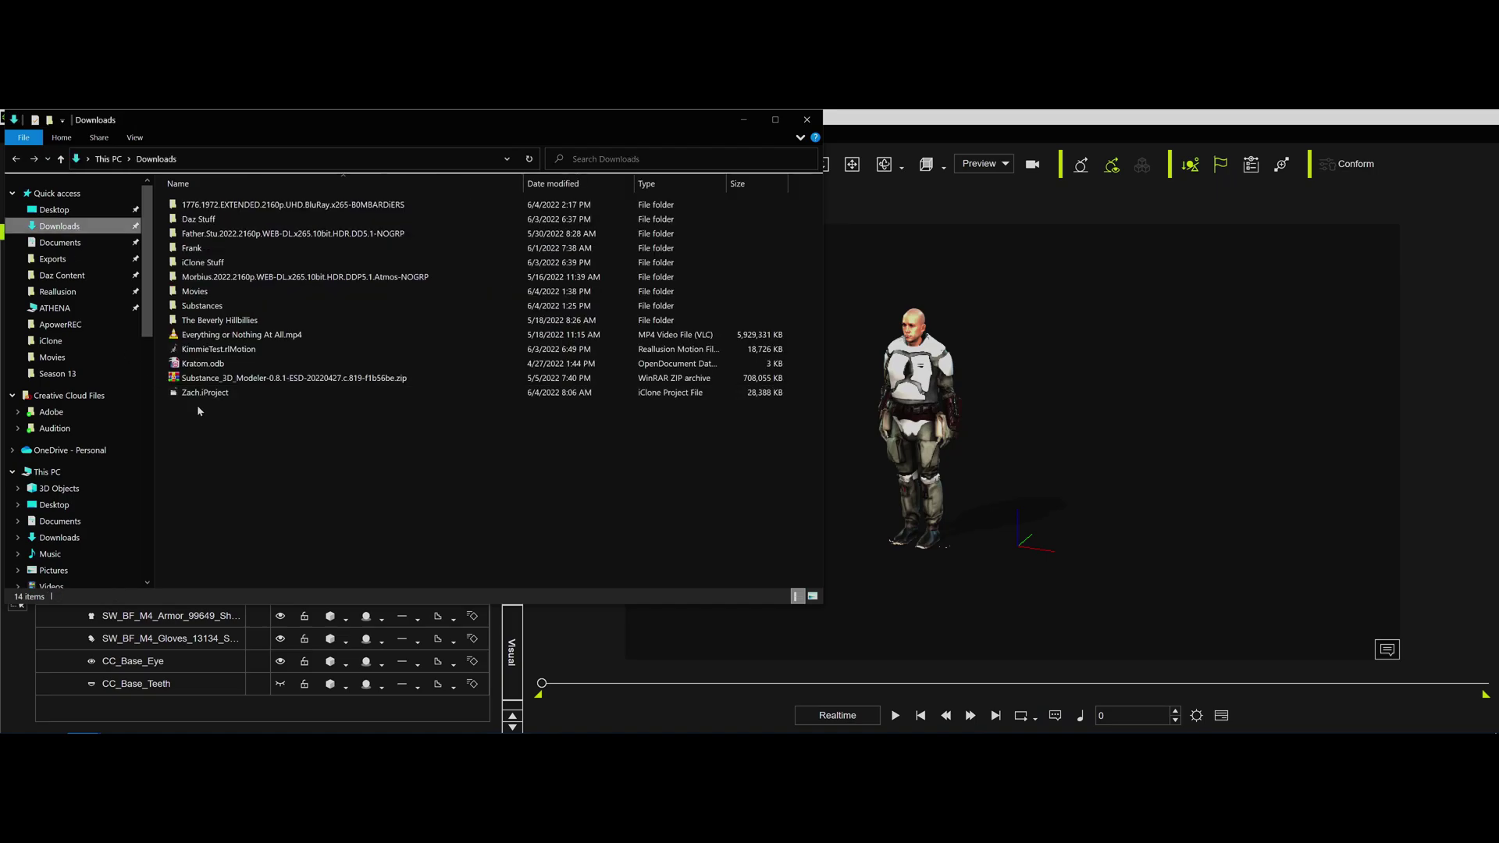
left_click(239, 351)
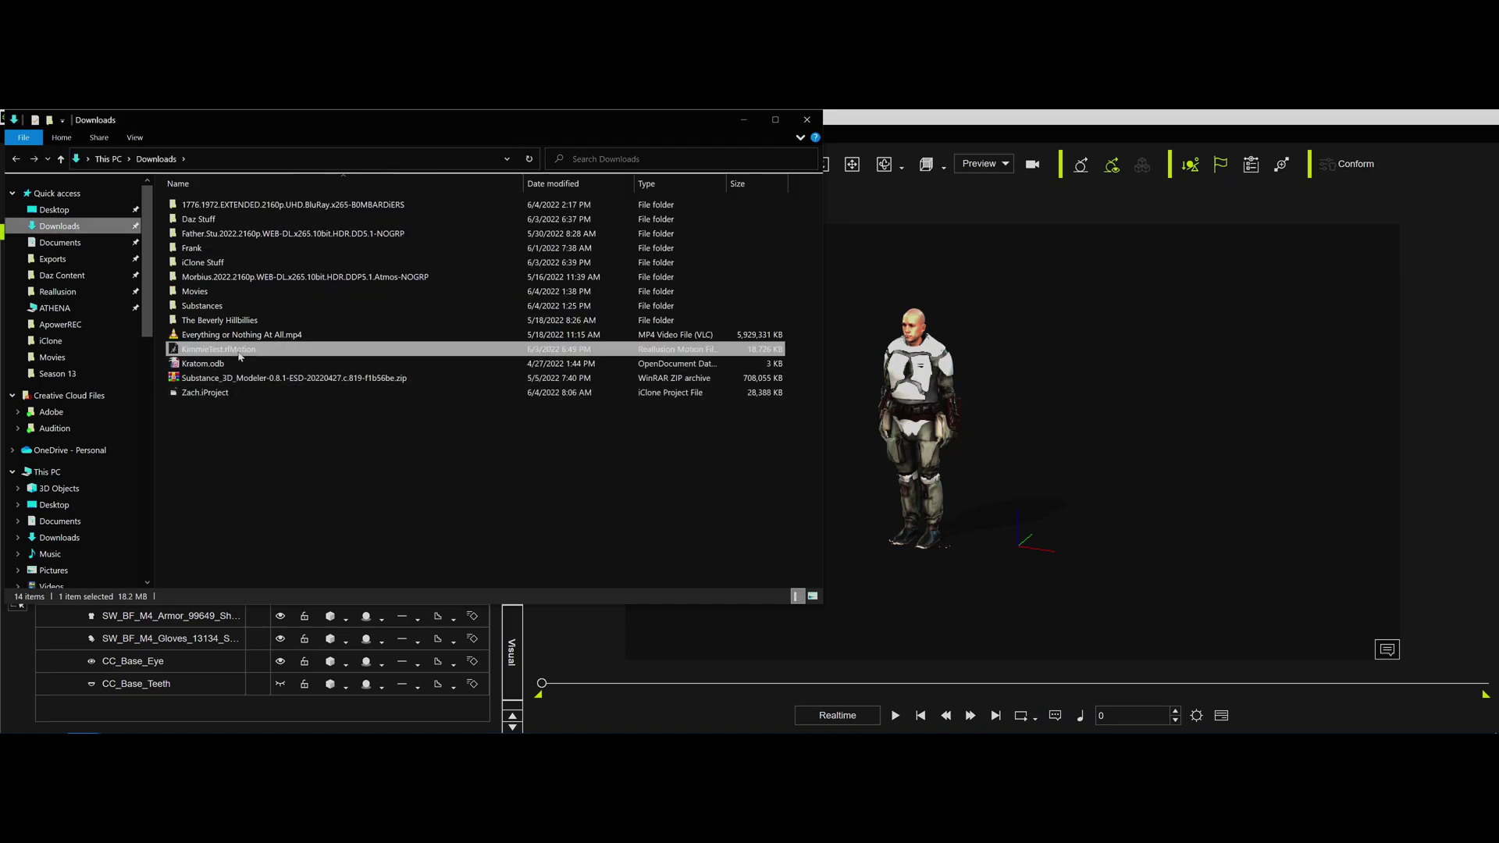
left_click_drag(882, 406, 918, 321)
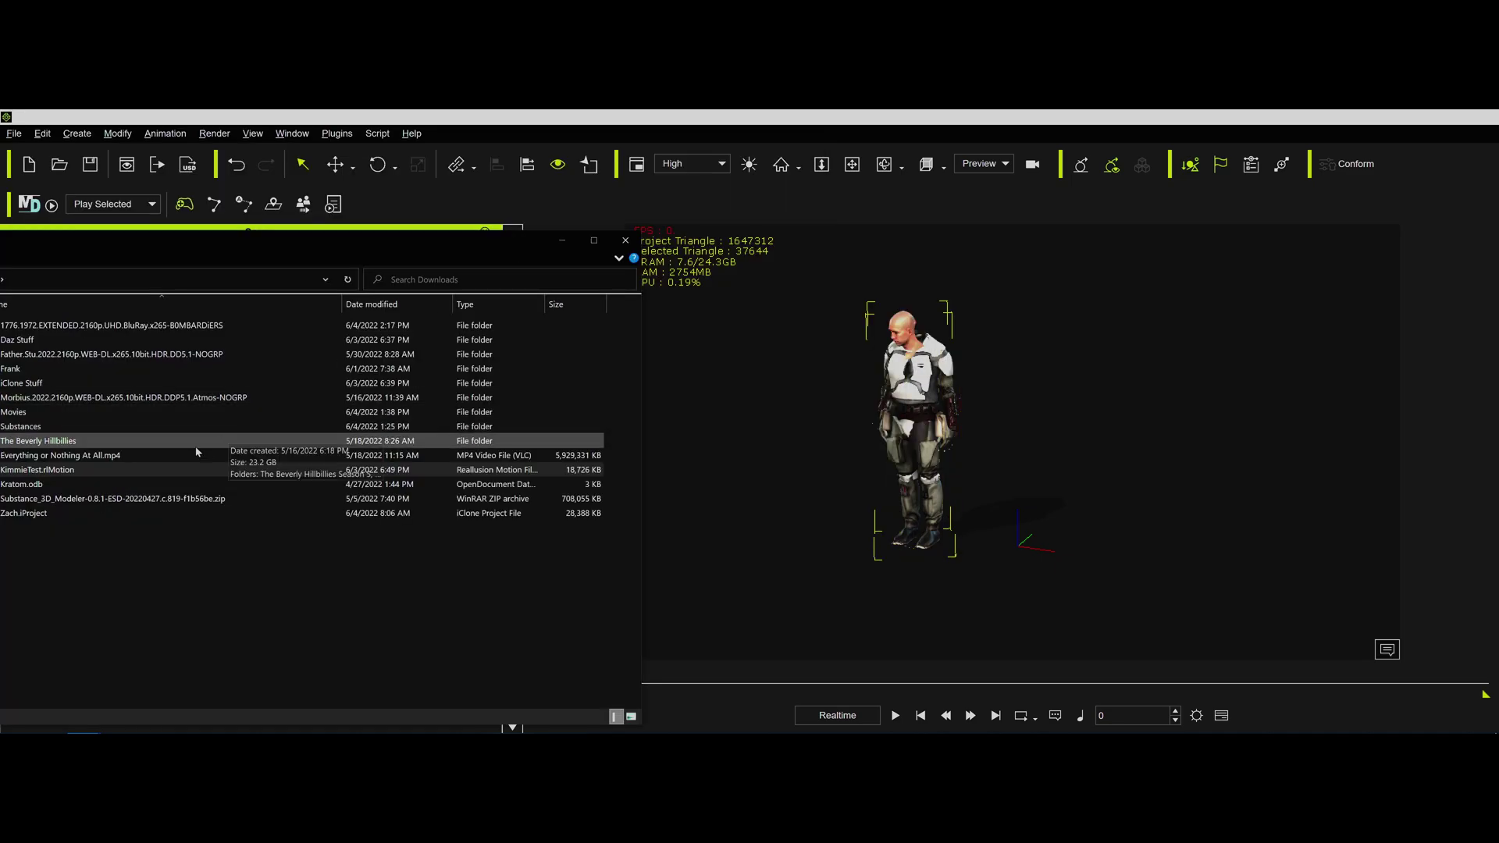
left_click_drag(880, 510, 939, 456)
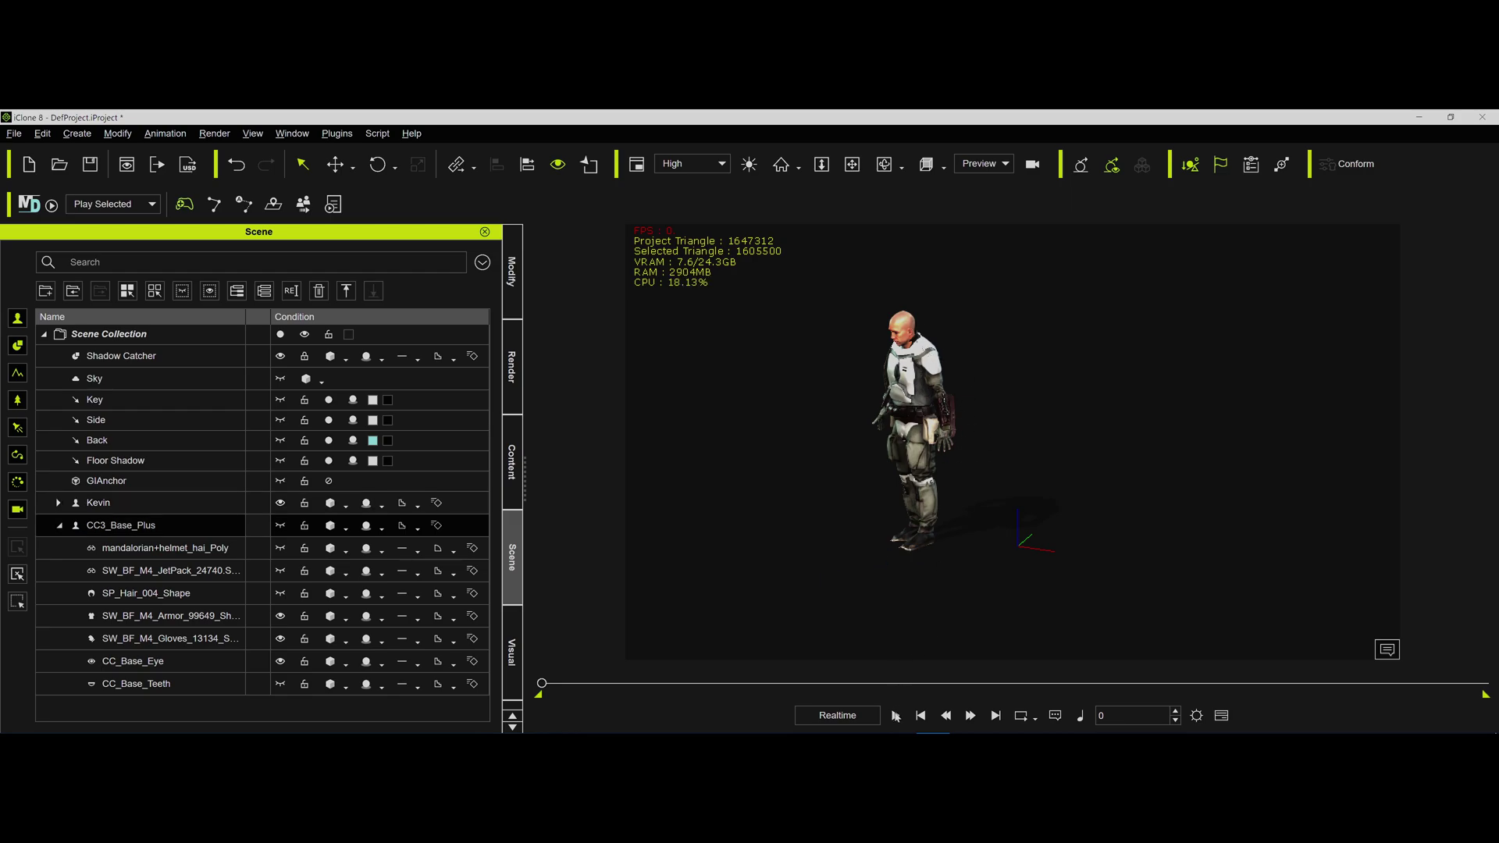
- Play the timeline so Kevin's head and the armored body animate through KimmieTest
left_click(896, 715)
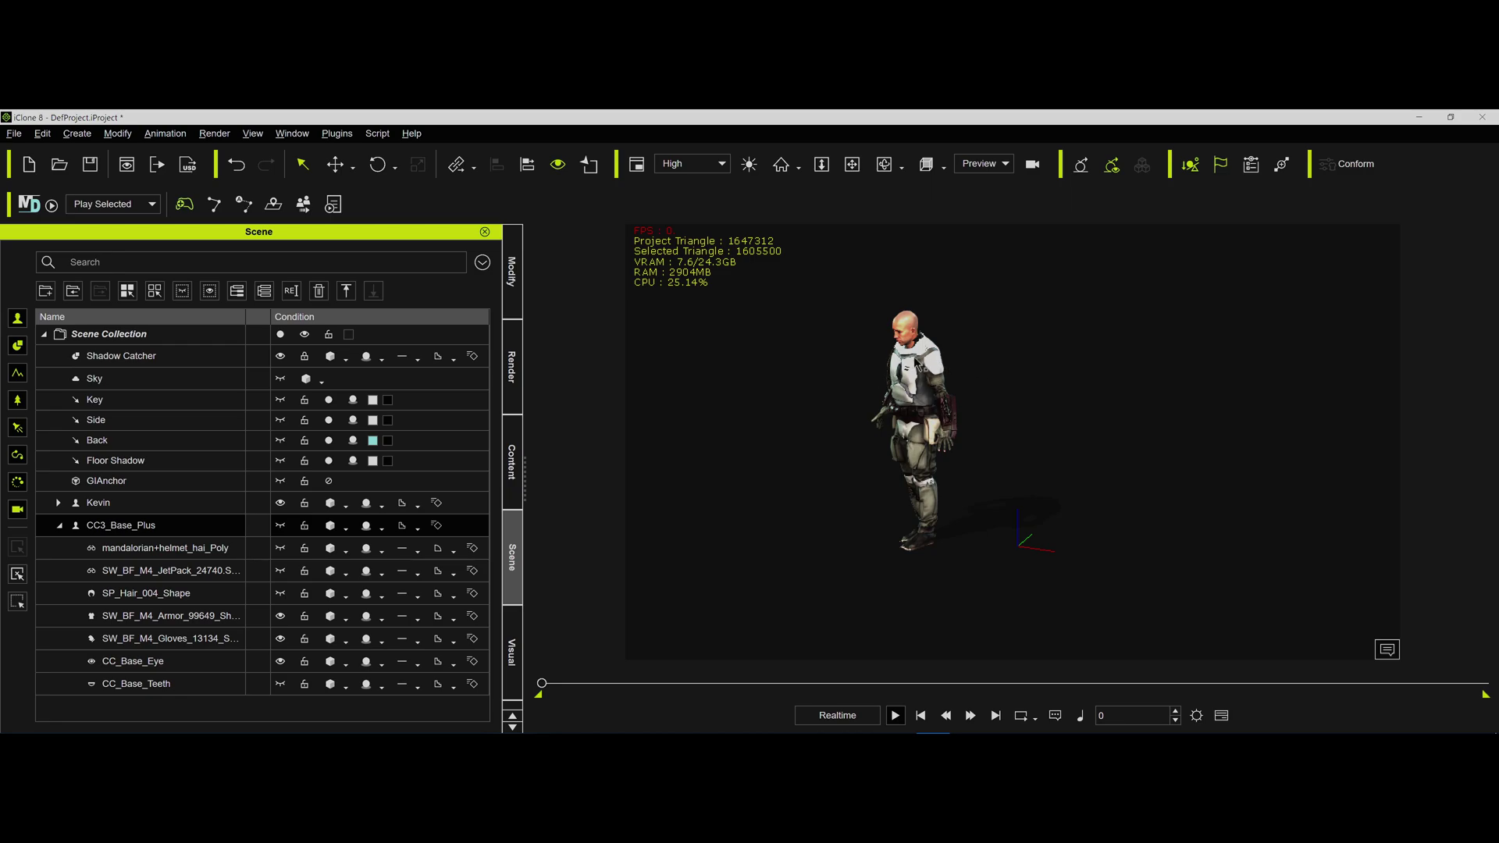
key("space")
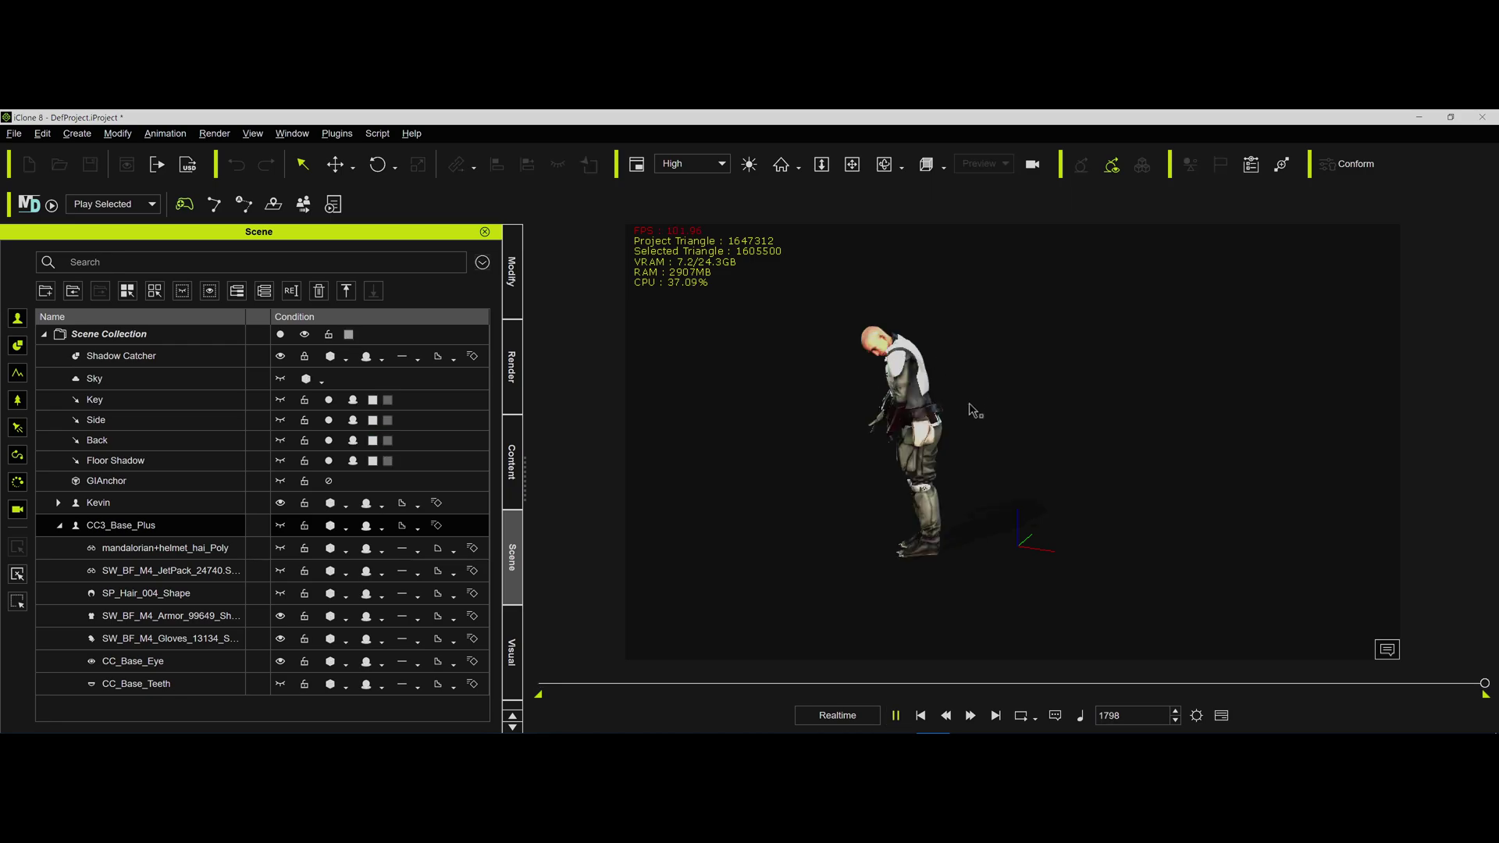